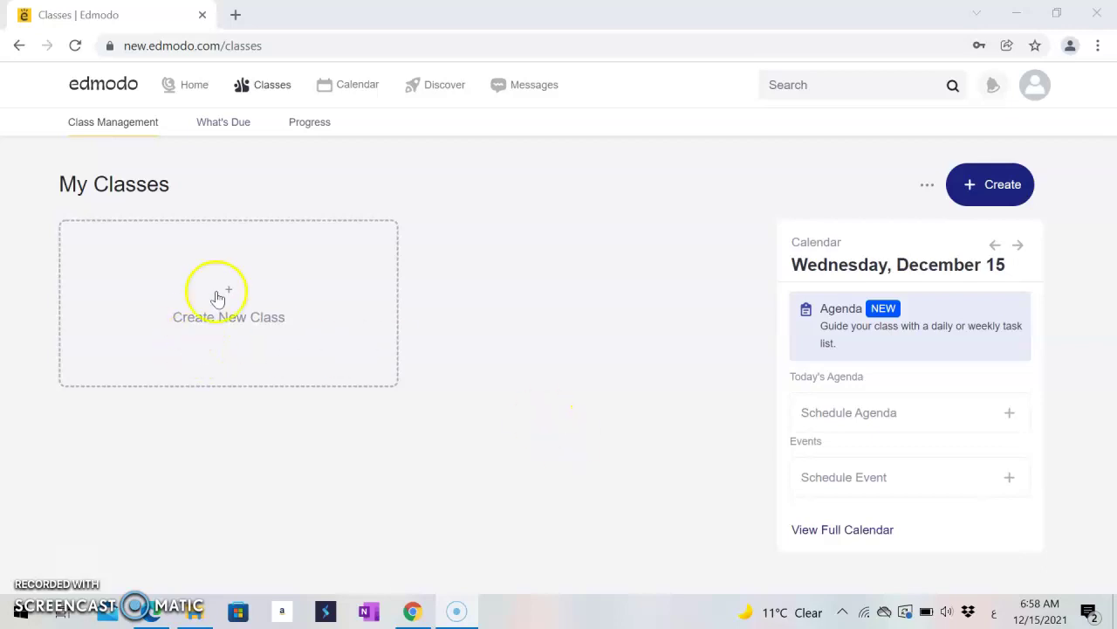
# Start creating a new class and name it "العلوم"
pyautogui.click(1002, 189)
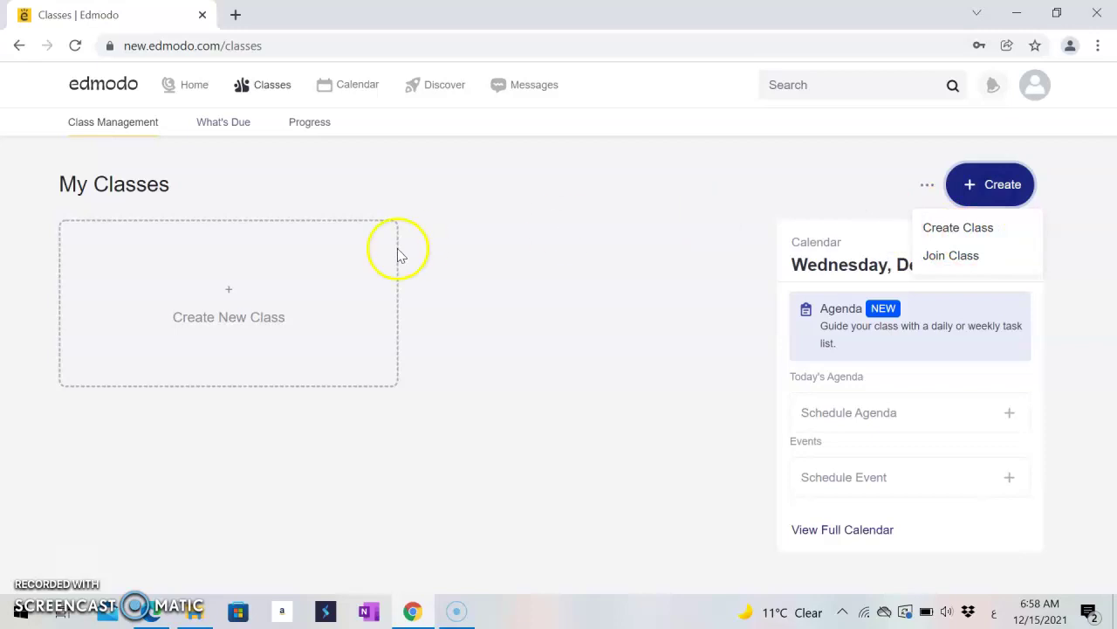
pyautogui.click(254, 336)
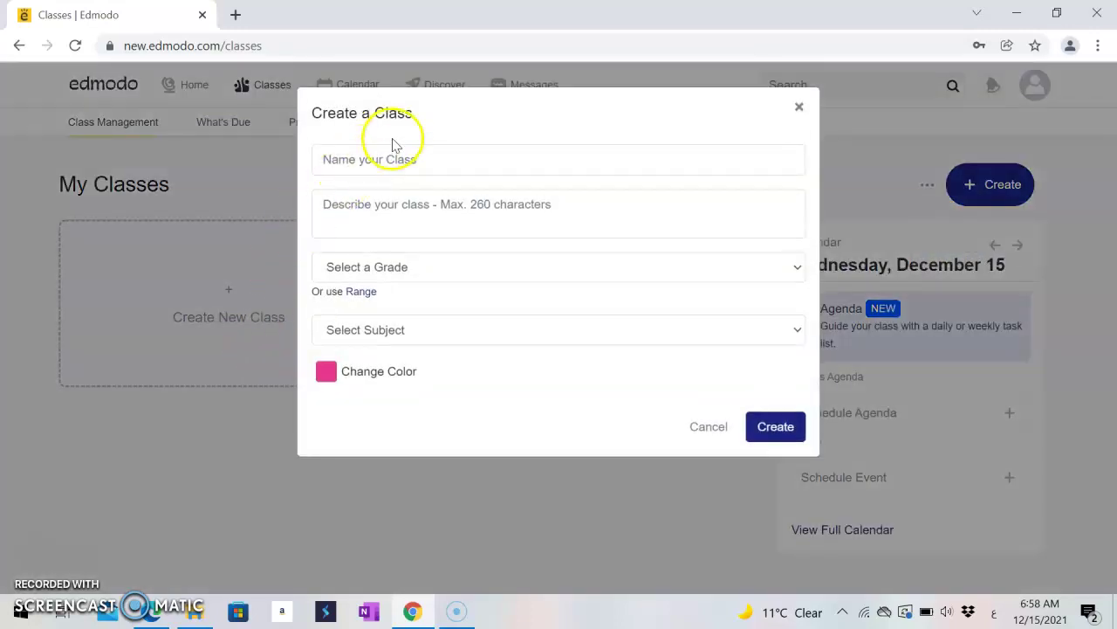
pyautogui.click(382, 163)
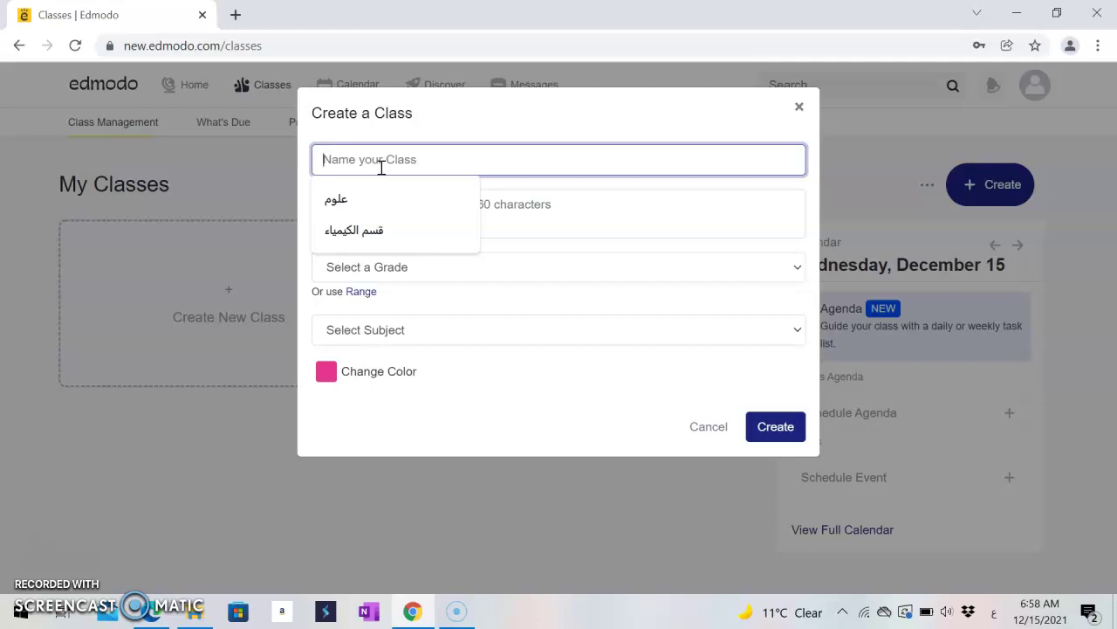
pyautogui.write('h')
pyautogui.press('BackSpace')
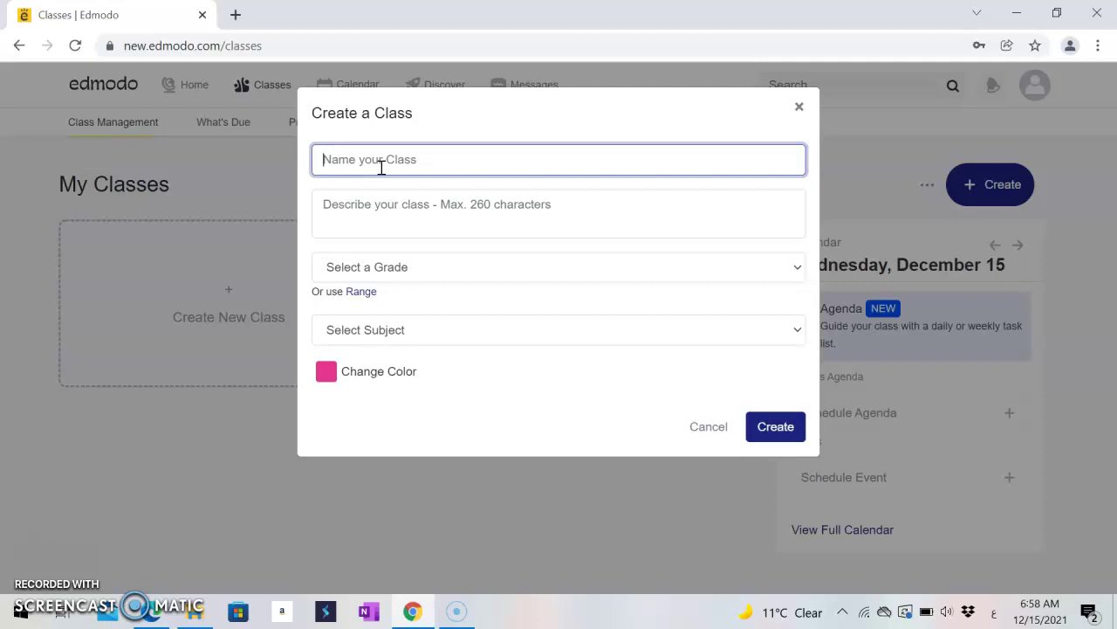
pyautogui.write('hg')
pyautogui.press('BackSpace')
pyautogui.press('BackSpace')
pyautogui.hotkey('alt', 'shift')
pyautogui.write('العلوم')
# Enter the class description "التعليمات الهامة قبل بداية الحصة الدراسية", followed by empty list lines "1-" and "2-"
pyautogui.click(421, 217)
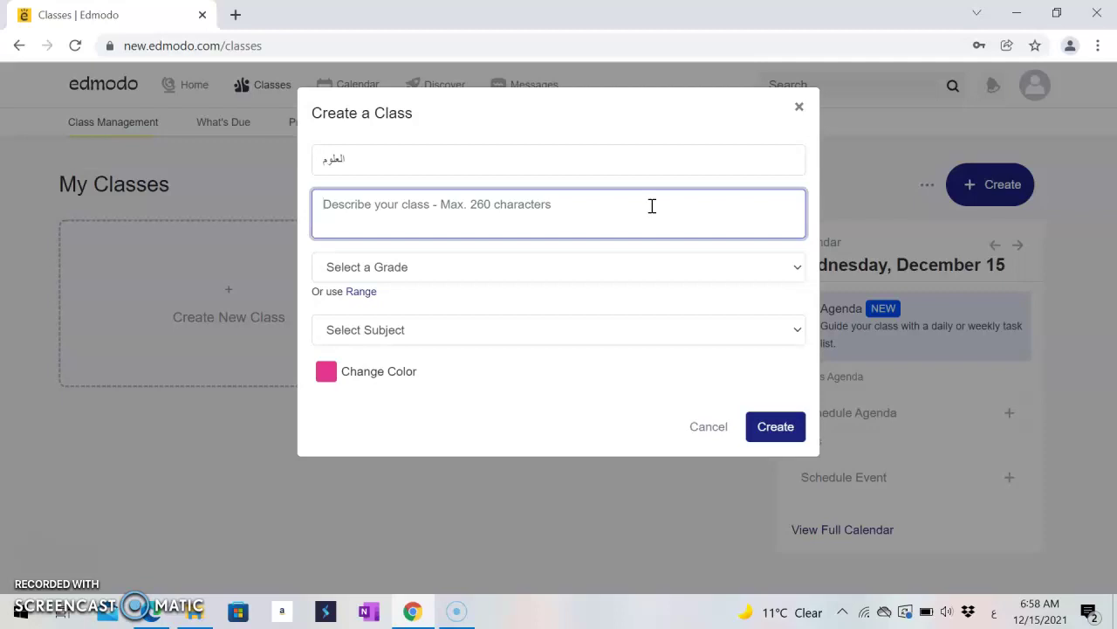
pyautogui.write('التعليمات الها')
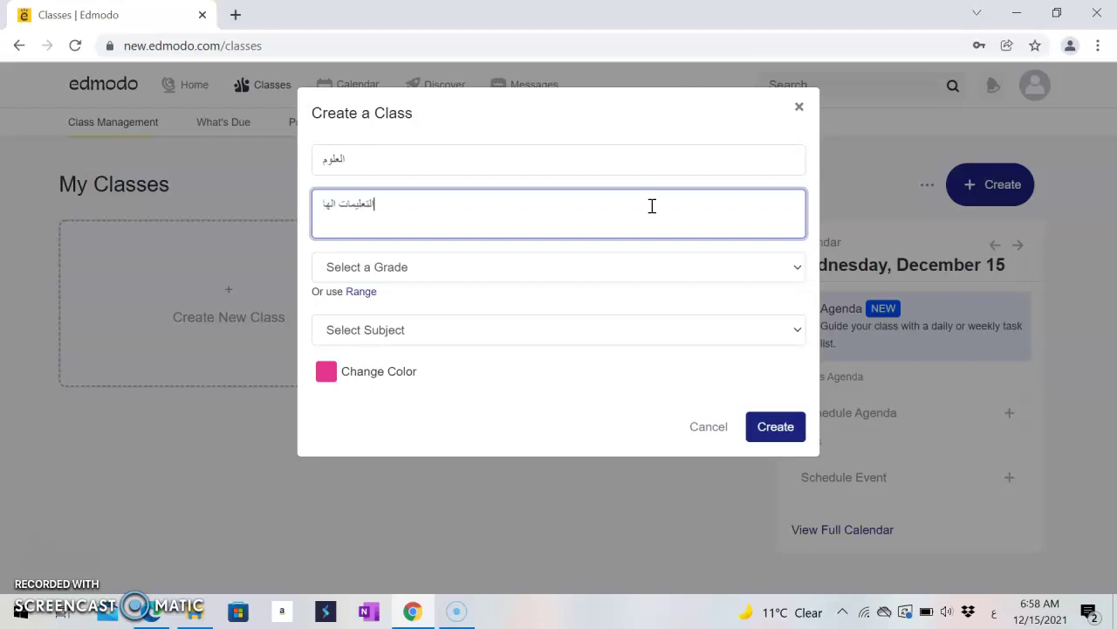
pyautogui.write('مة قبل بداية الح')
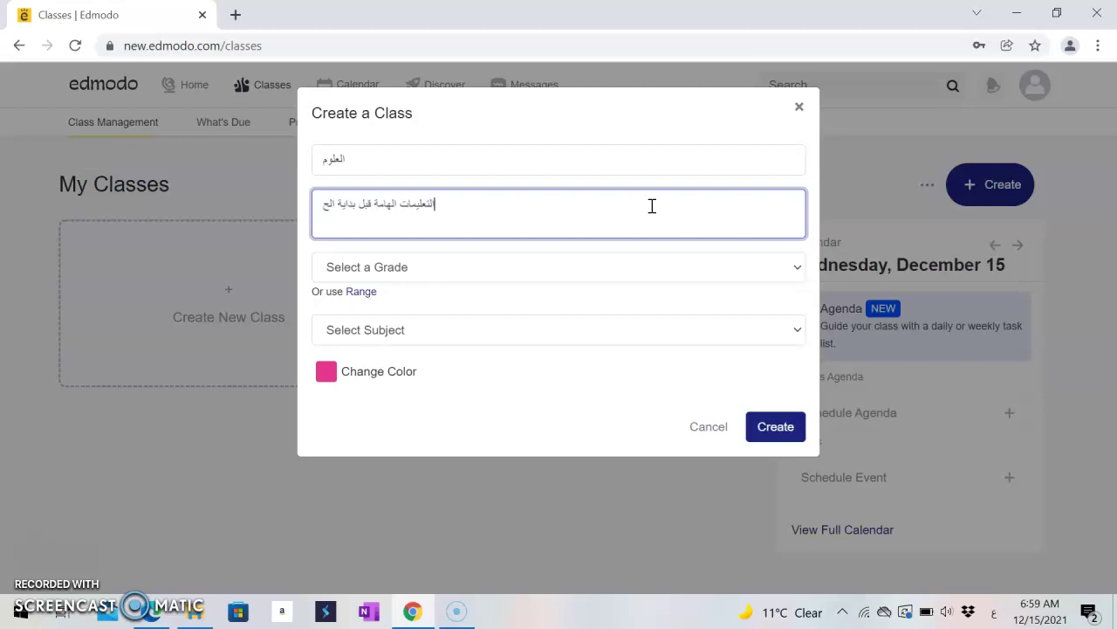
pyautogui.write('صة الدر')
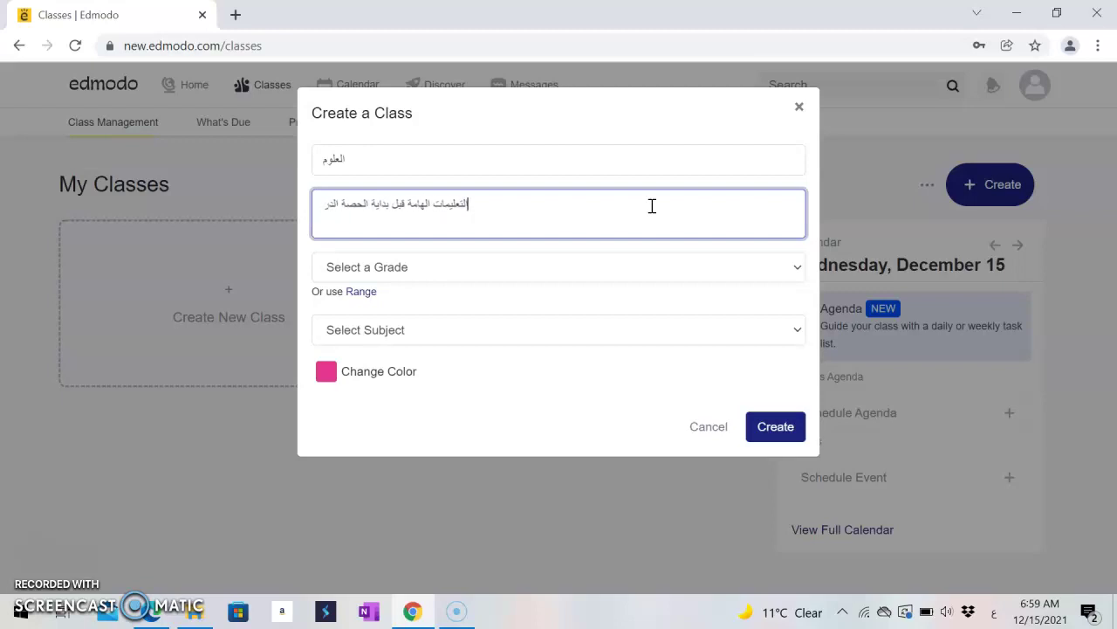
pyautogui.write('اسية ')
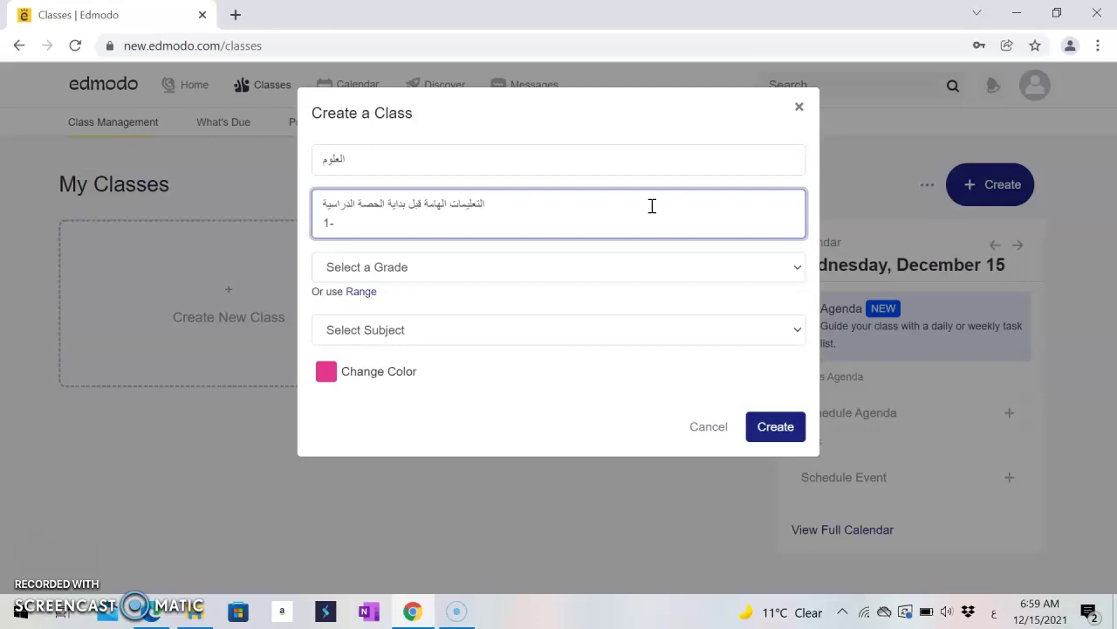
pyautogui.write('1-')
pyautogui.press('Return')
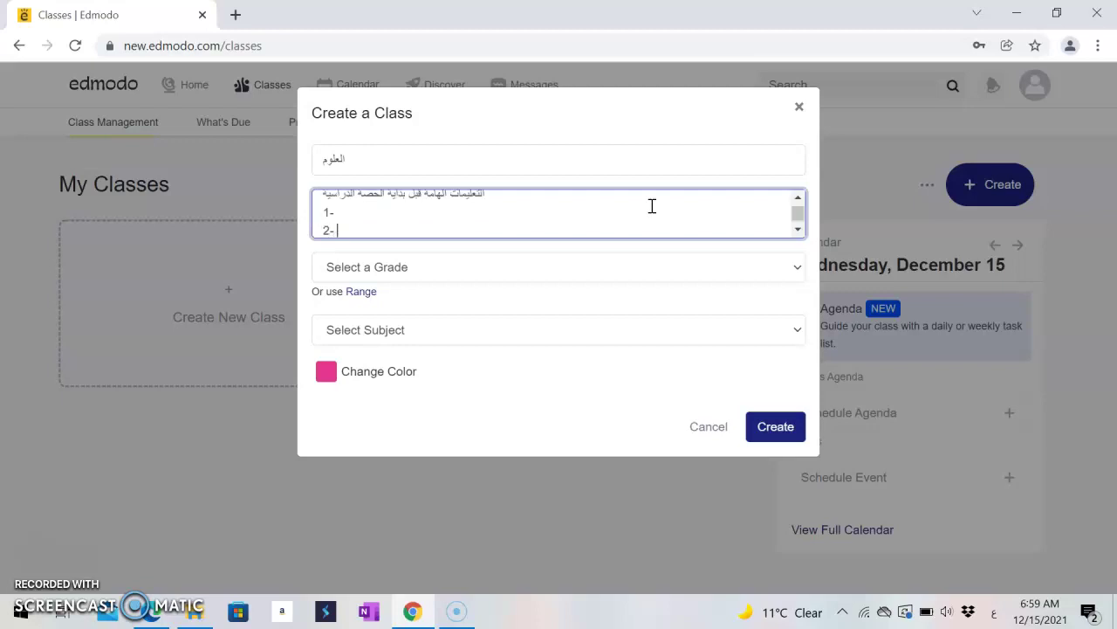
pyautogui.moveTo(801, 214); pyautogui.dragTo(804, 200)
# Set the class grade to 7th Grade, with Science as the subject and All as the sub-subject
pyautogui.click(713, 266)
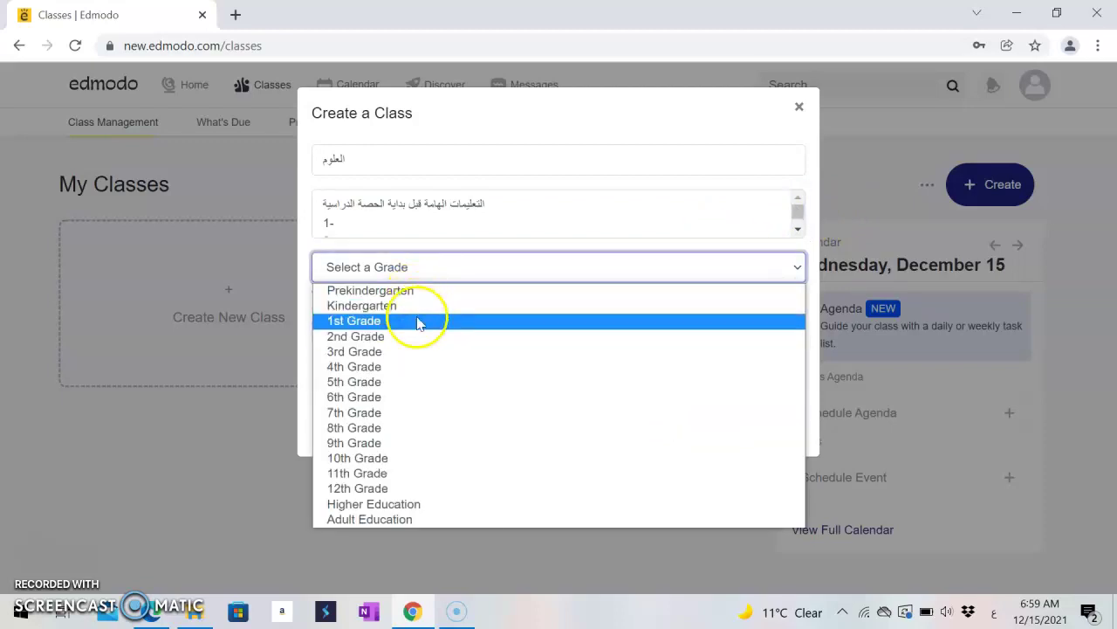
pyautogui.click(372, 416)
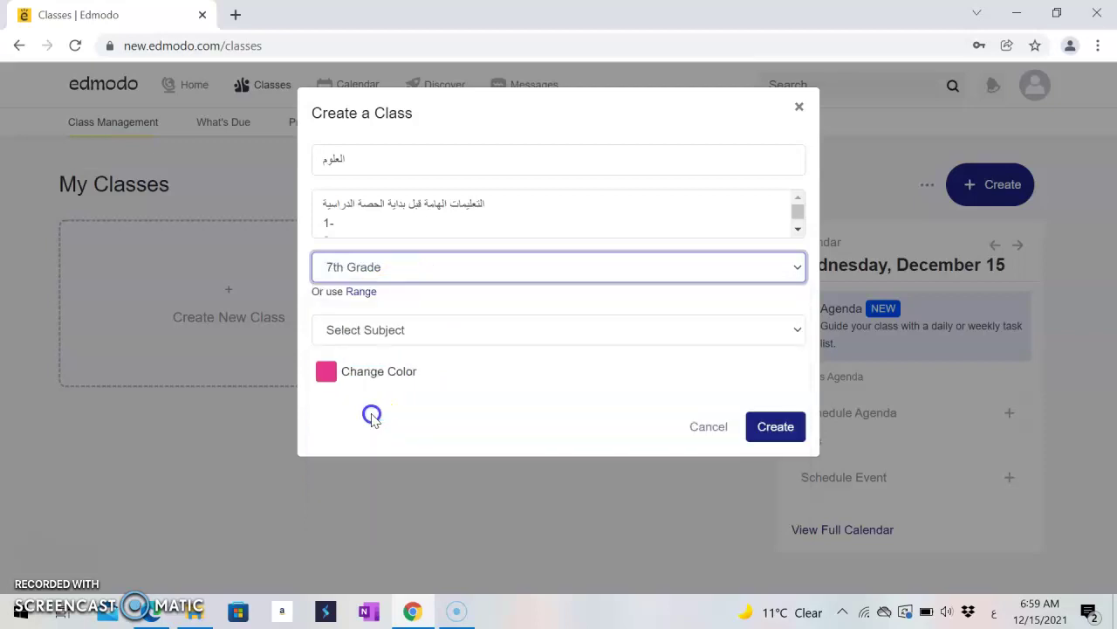
pyautogui.click(460, 330)
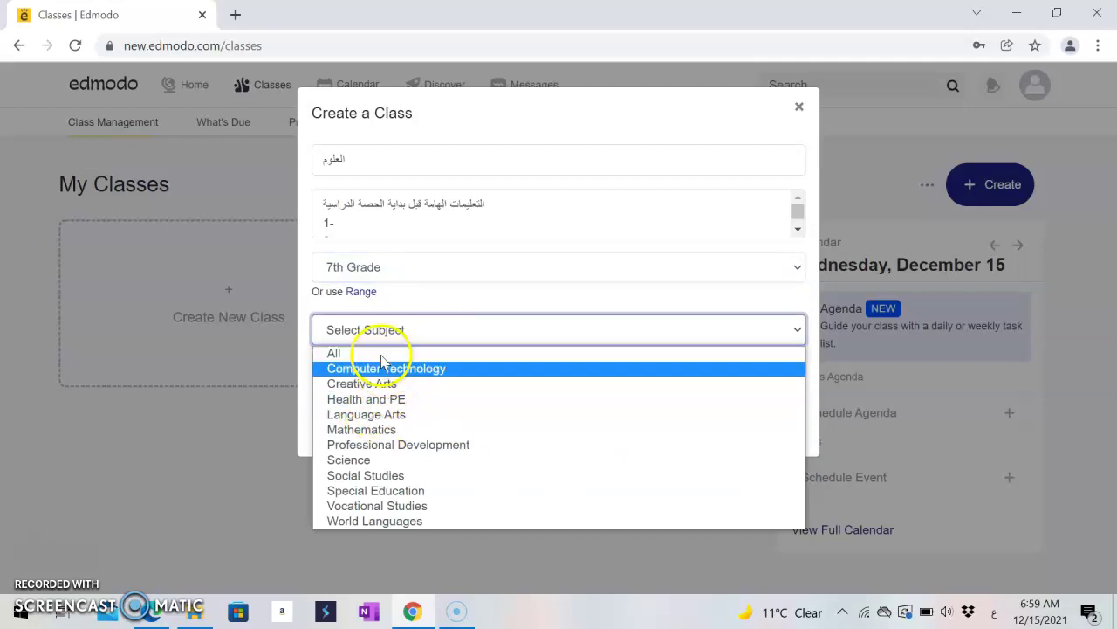
pyautogui.click(360, 460)
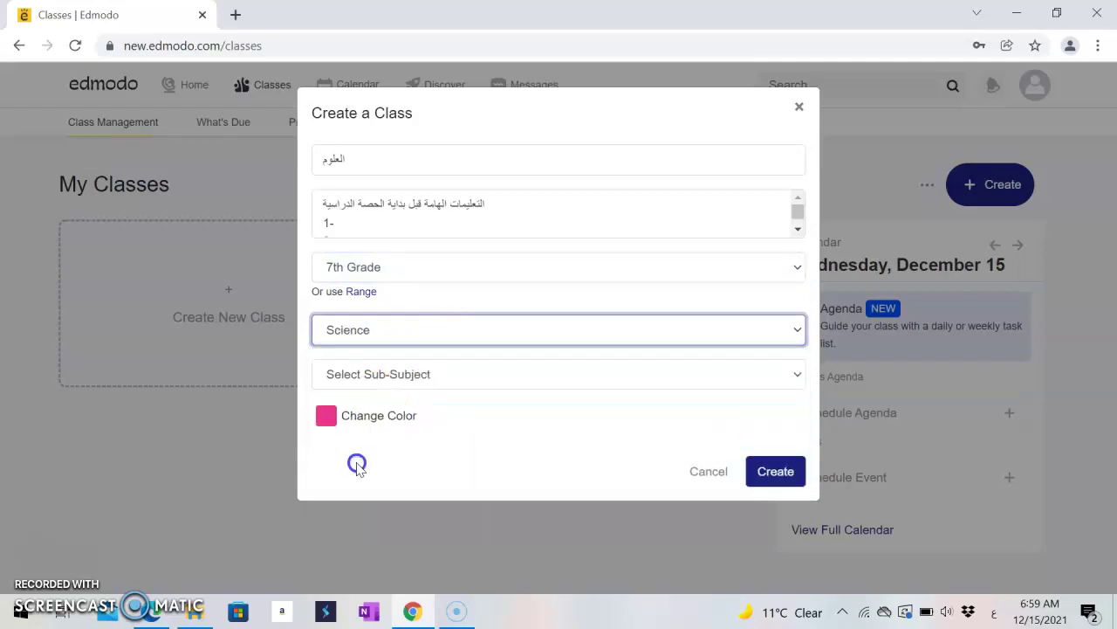
pyautogui.click(471, 375)
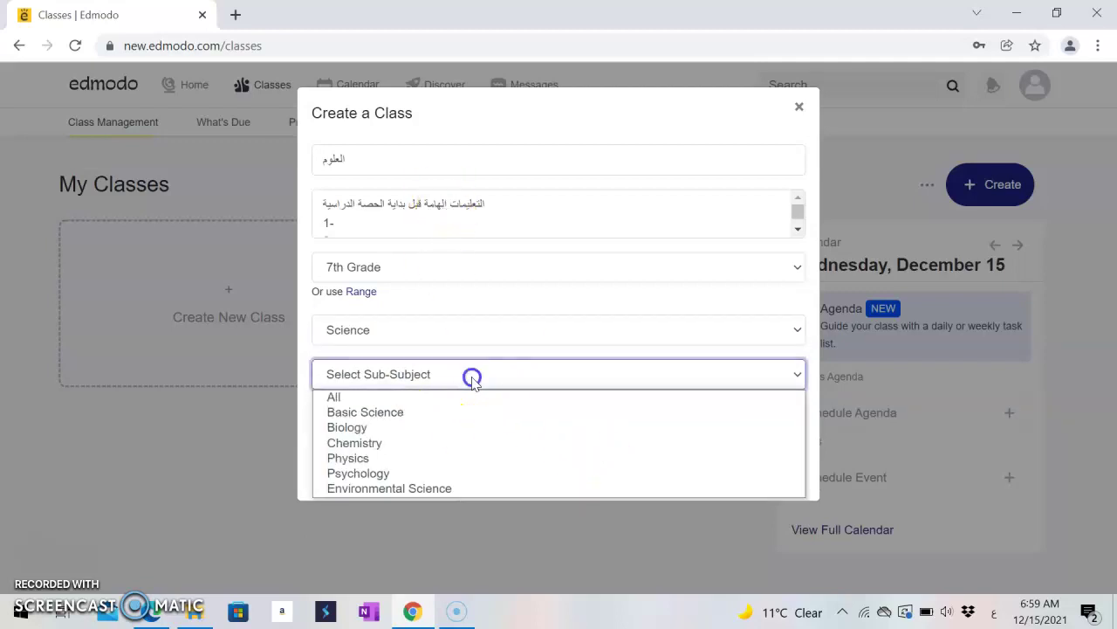
pyautogui.click(338, 400)
# Change the class color to light blue and create the class
pyautogui.click(326, 416)
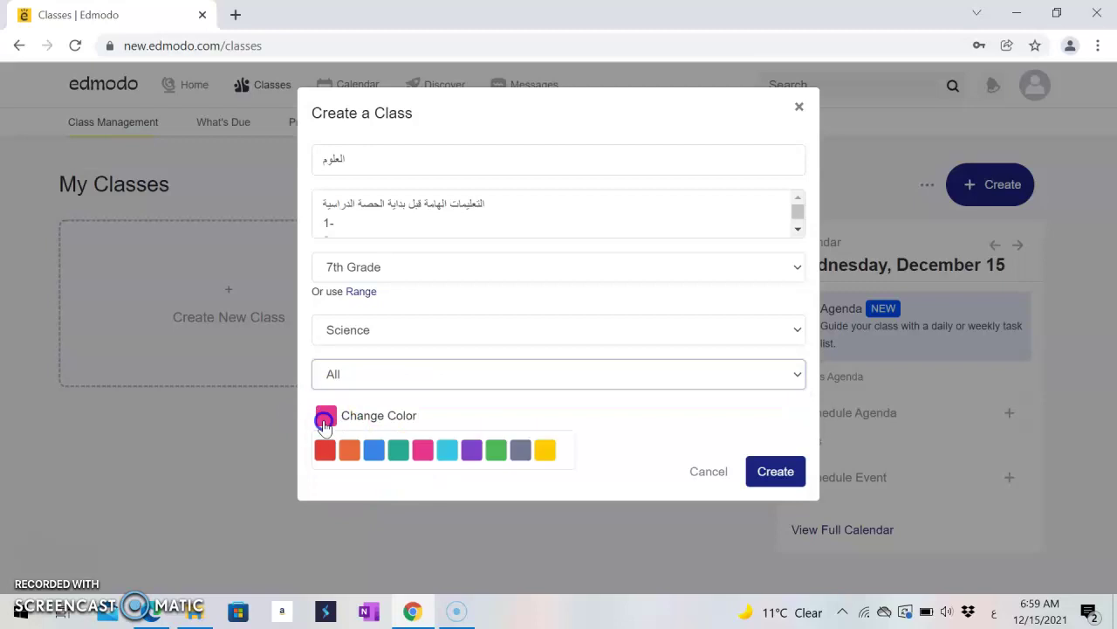
pyautogui.click(449, 453)
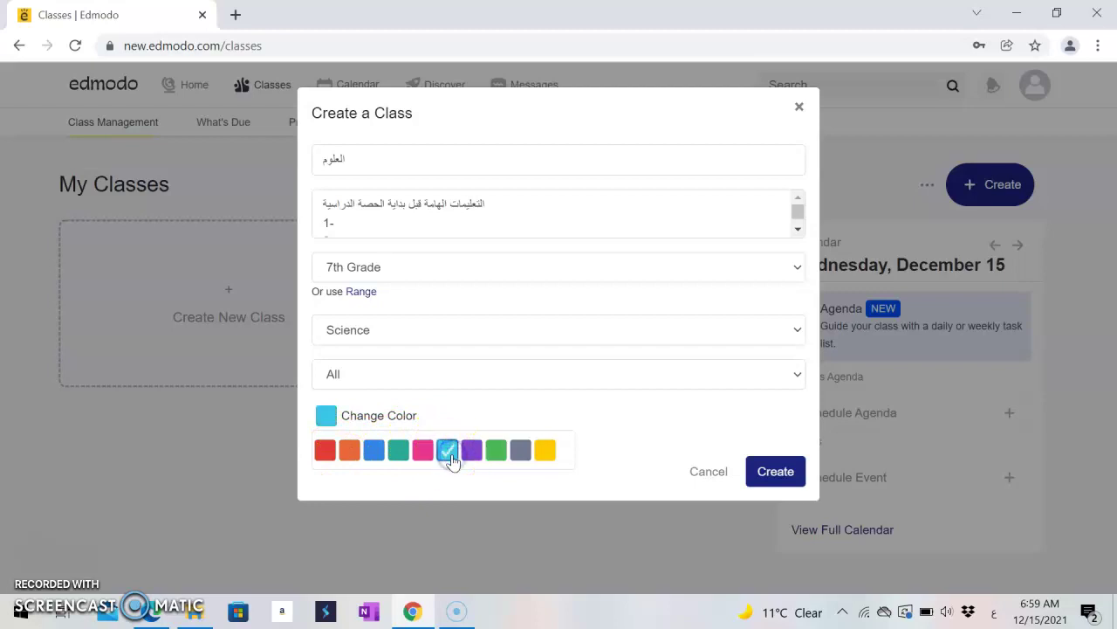
pyautogui.click(777, 476)
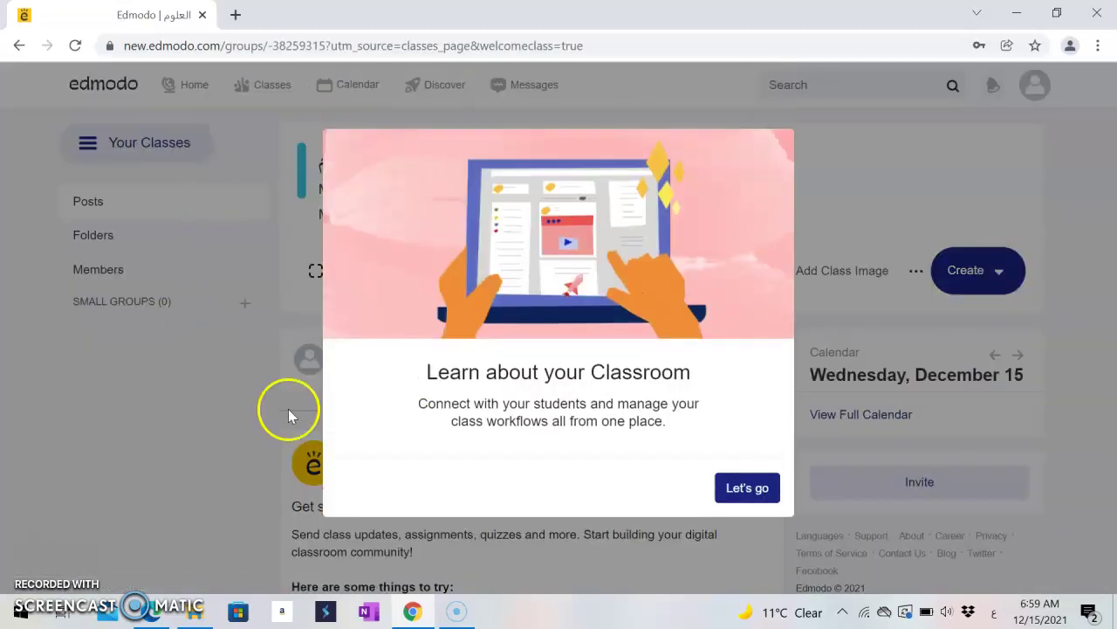
# Dismiss the classroom tour and the welcome window, and show more of the class details
pyautogui.click(751, 493)
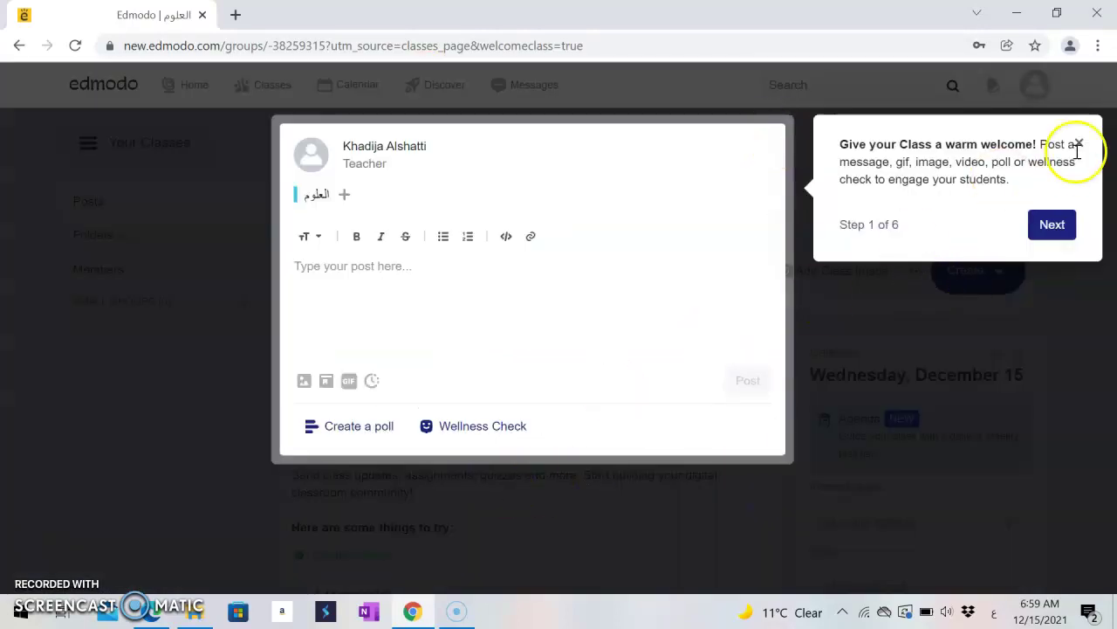
pyautogui.click(1080, 144)
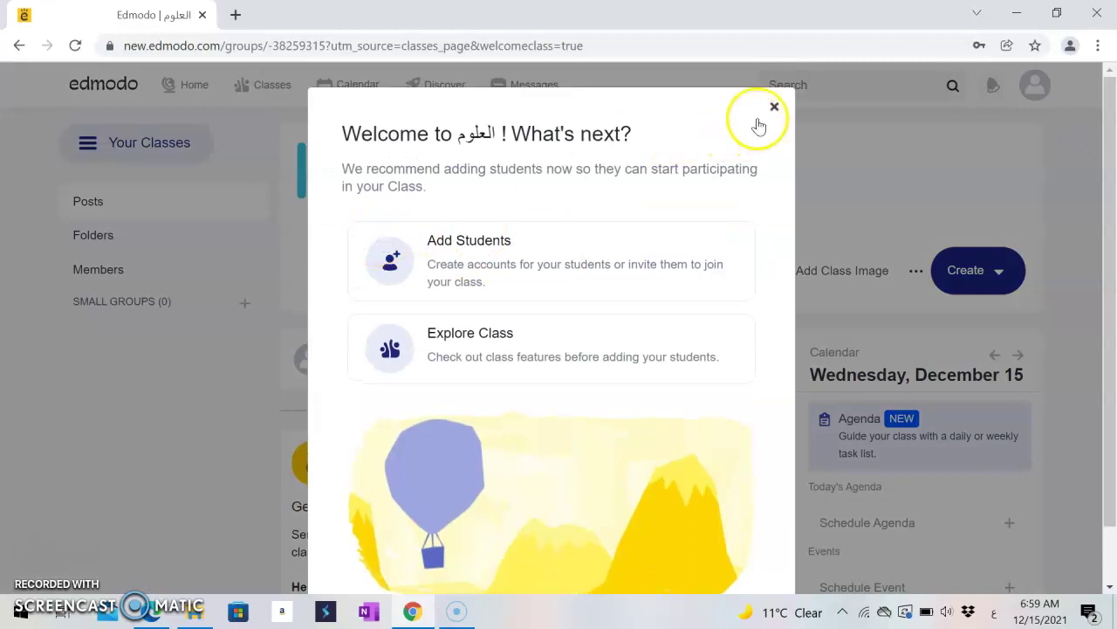
pyautogui.click(774, 110)
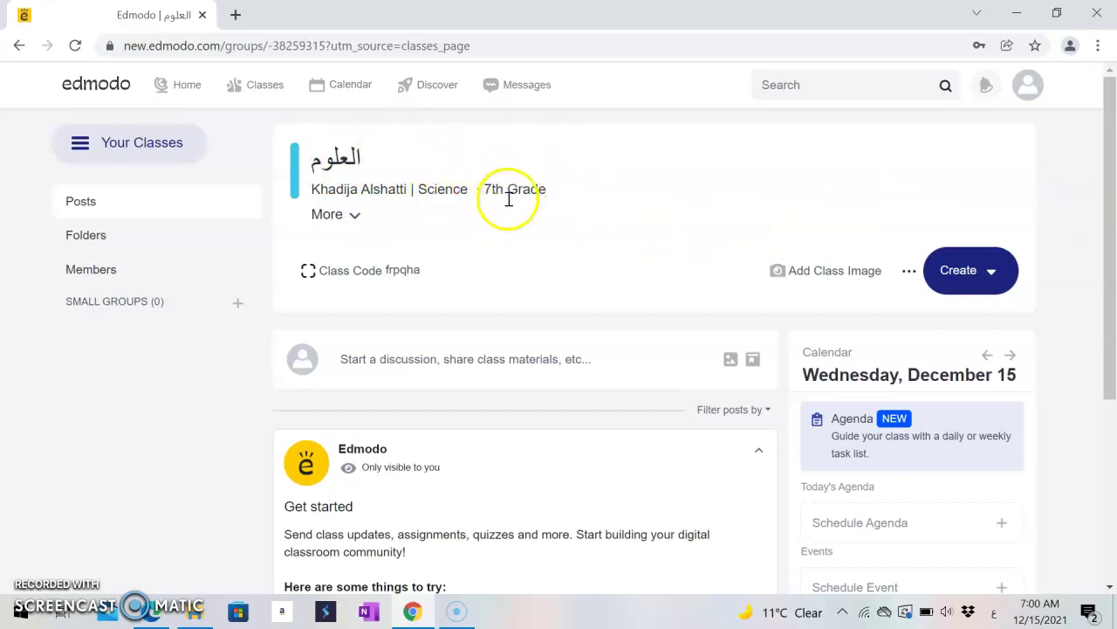
pyautogui.click(330, 215)
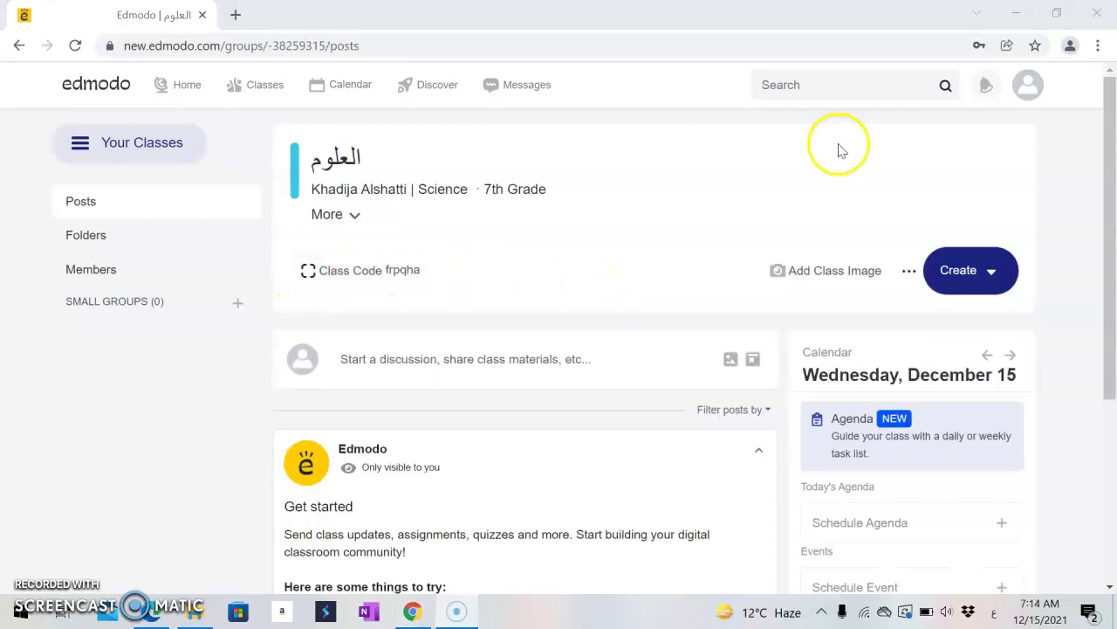
# Upload the picture of a brain with glasses reading a book as the class image and save it
pyautogui.click(824, 274)
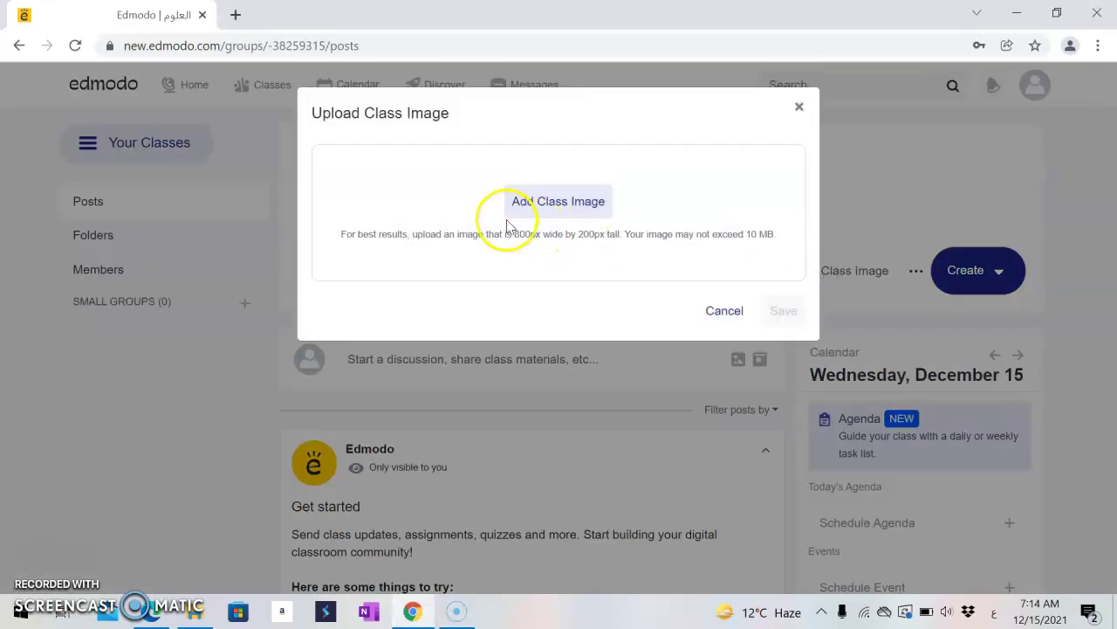
pyautogui.click(579, 213)
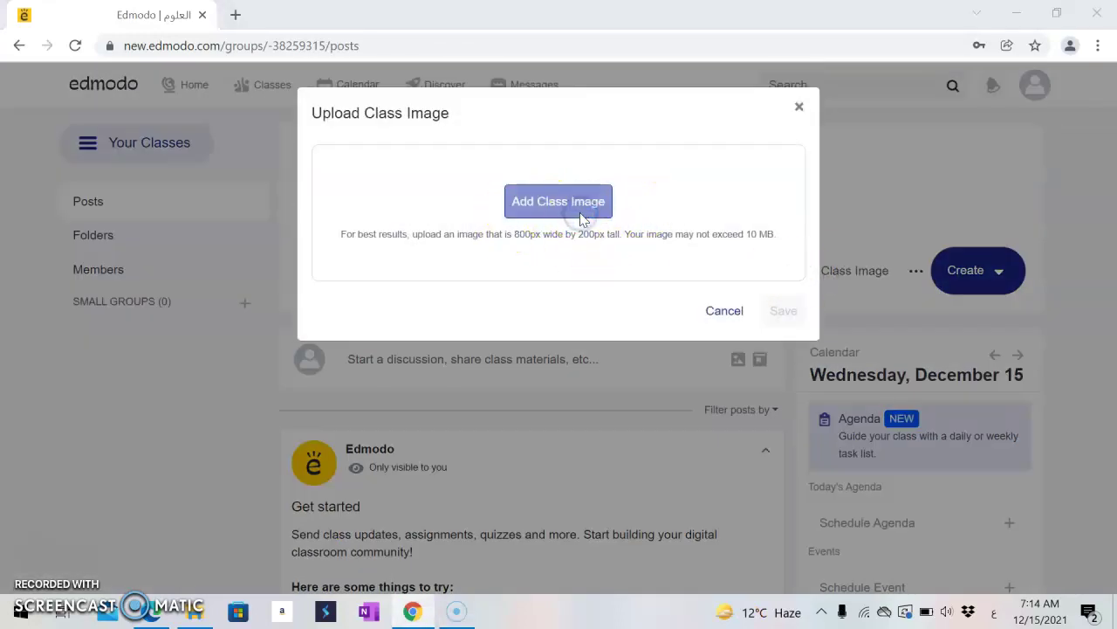
pyautogui.click(527, 175)
pyautogui.click(527, 175)
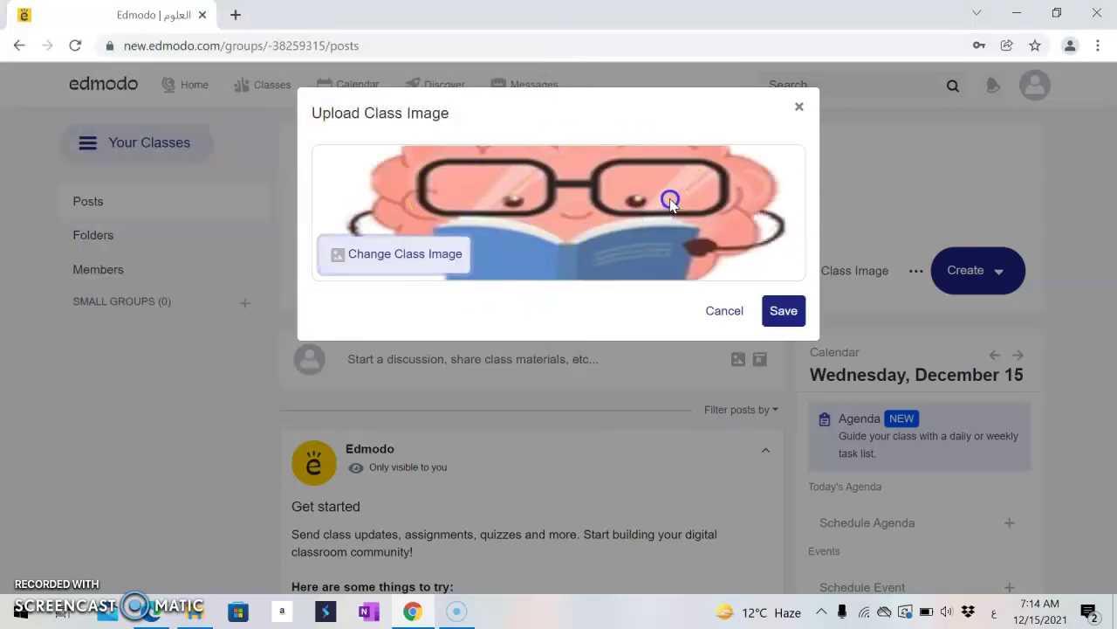
pyautogui.click(801, 312)
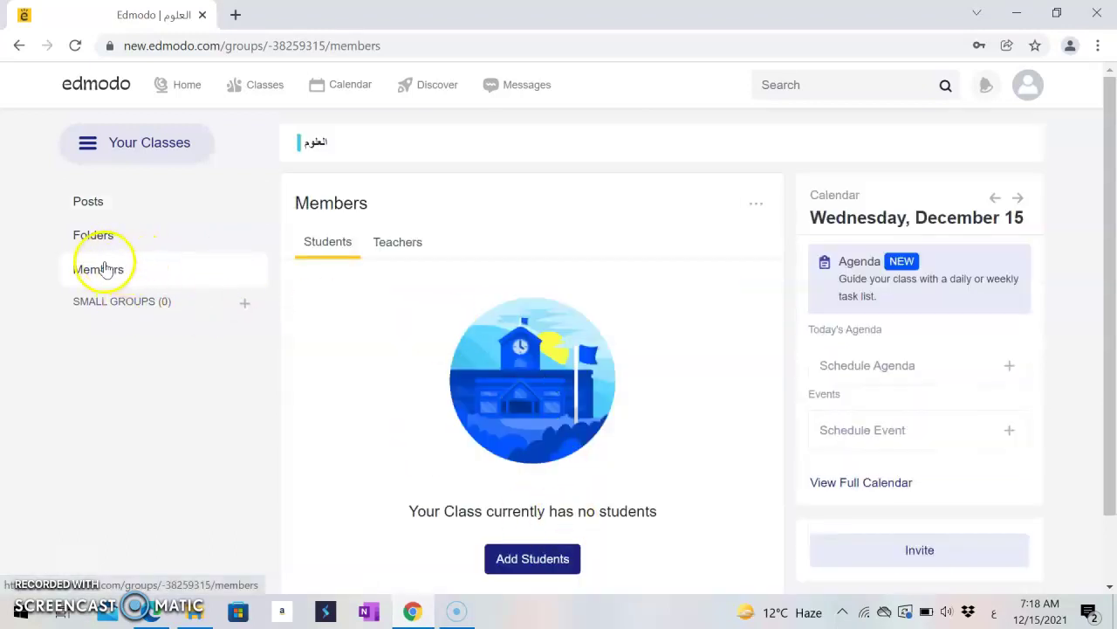
# Examine the options for inviting members and creating student accounts, and return to the class posts
pyautogui.click(548, 559)
pyautogui.scroll(-2, 1100, 241)
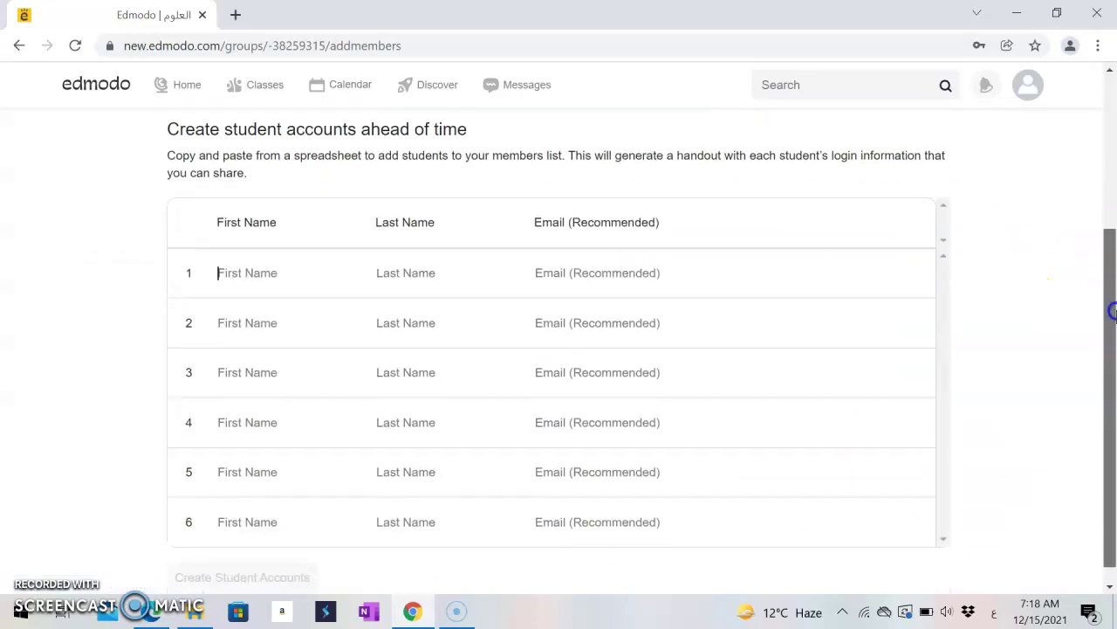
pyautogui.click(262, 271)
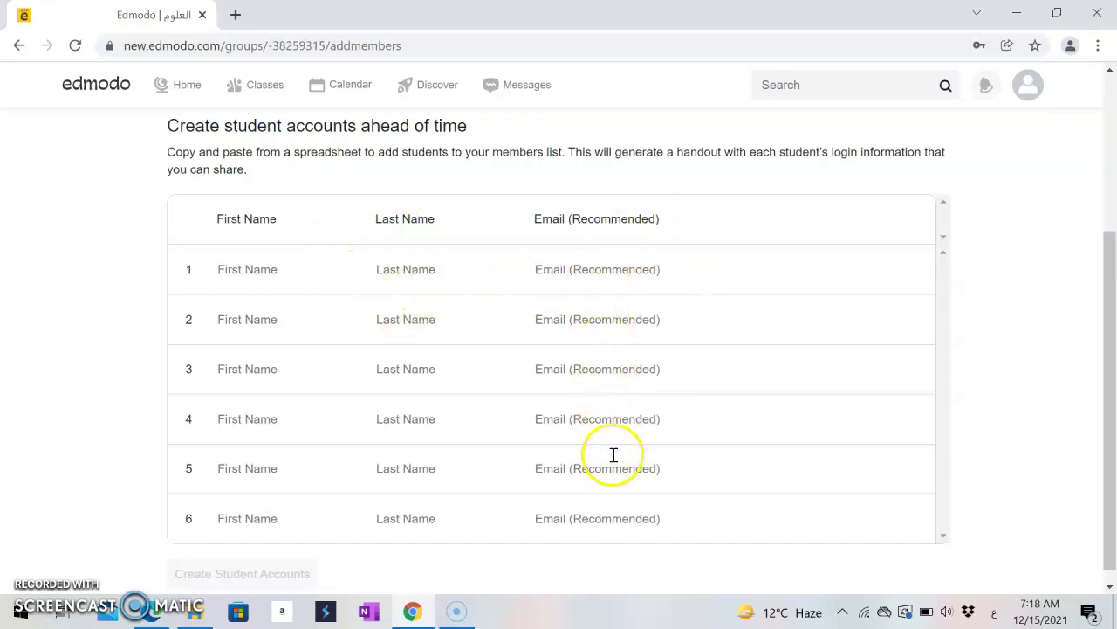
pyautogui.moveTo(1108, 361); pyautogui.dragTo(1109, 187)
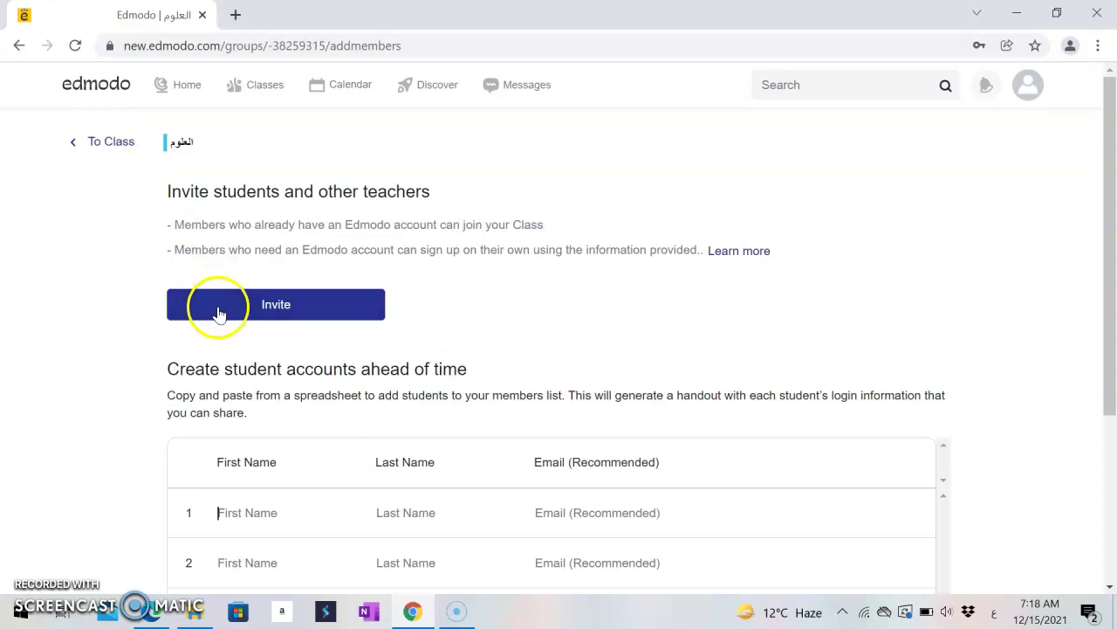
pyautogui.click(105, 145)
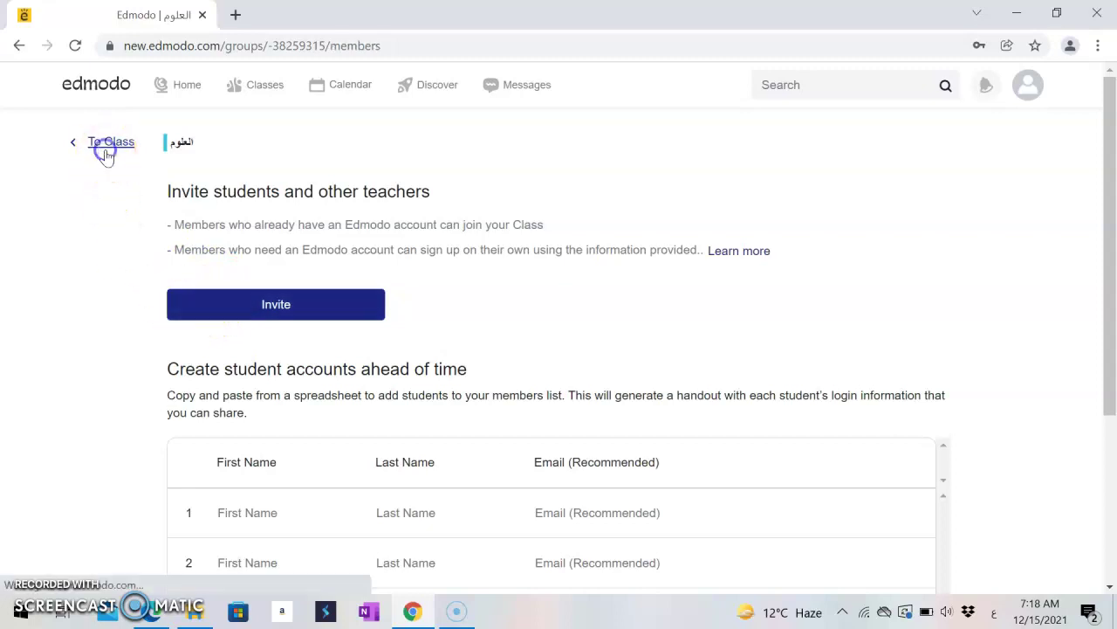
pyautogui.click(135, 206)
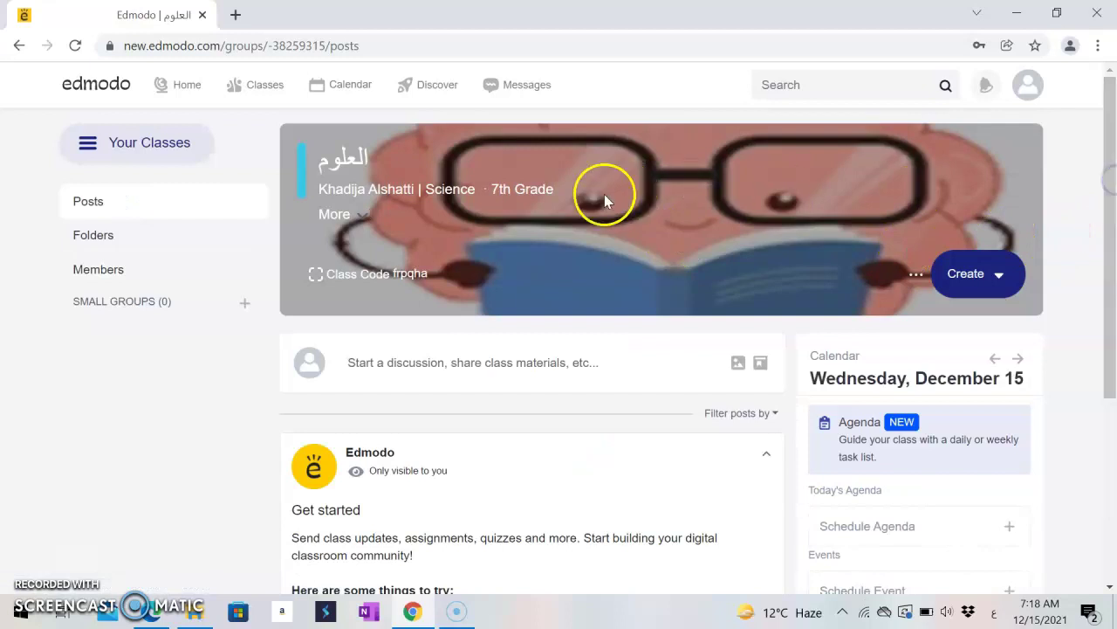
# Review the class code sharing and email invitation options, and close the invitation window
pyautogui.click(382, 275)
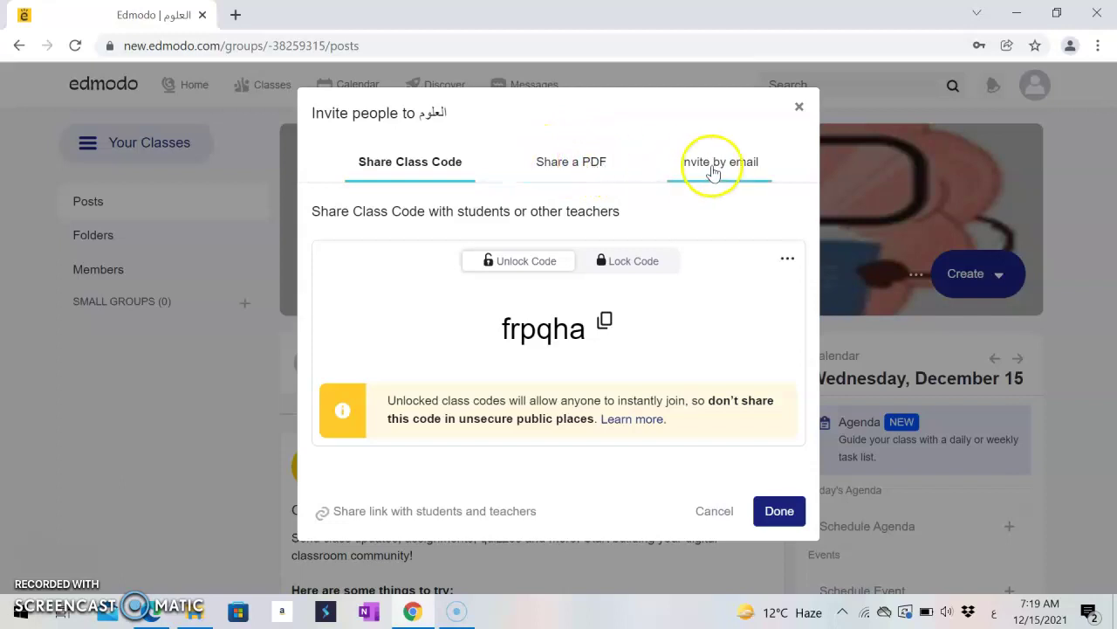
pyautogui.click(715, 168)
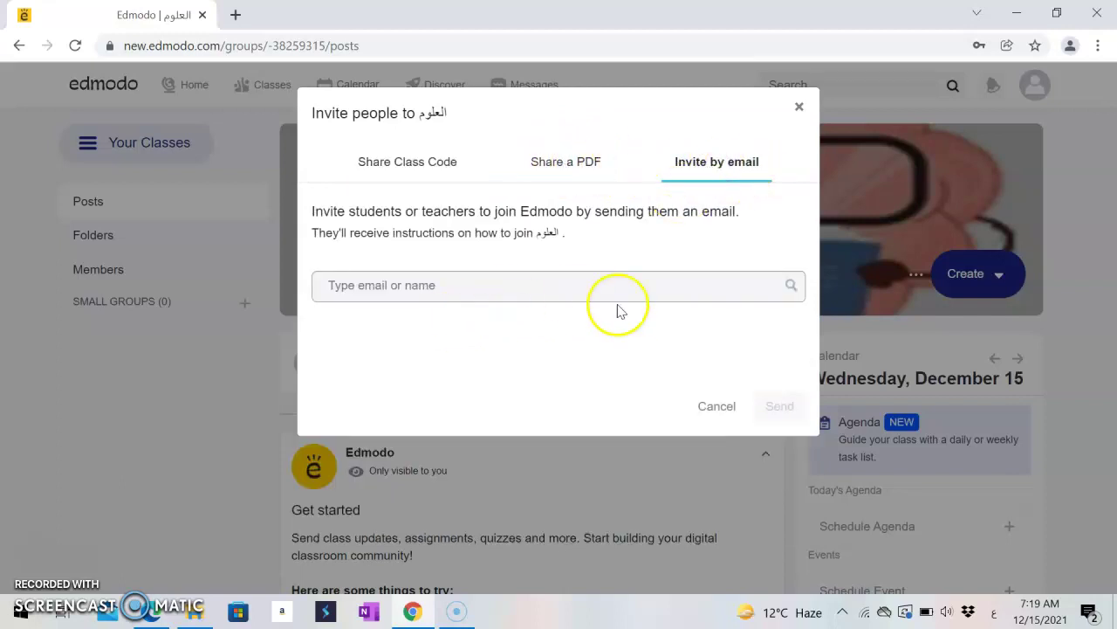
pyautogui.click(801, 107)
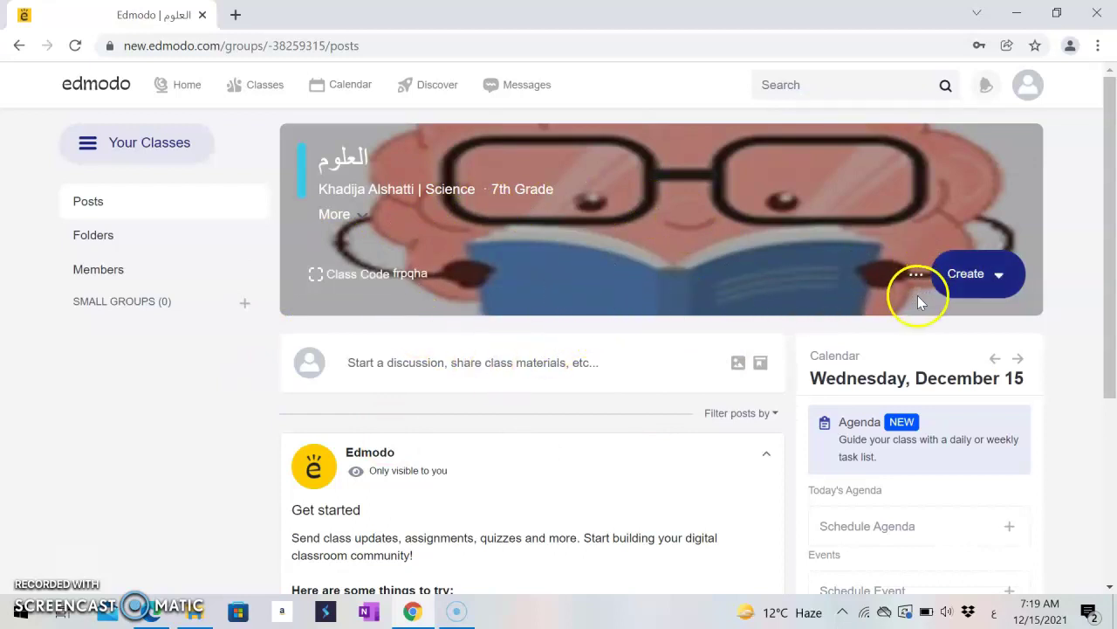
pyautogui.moveTo(1109, 276)
pyautogui.mouseDown()
pyautogui.moveTo(1114, 297)
pyautogui.moveTo(1113, 276)
pyautogui.mouseUp()
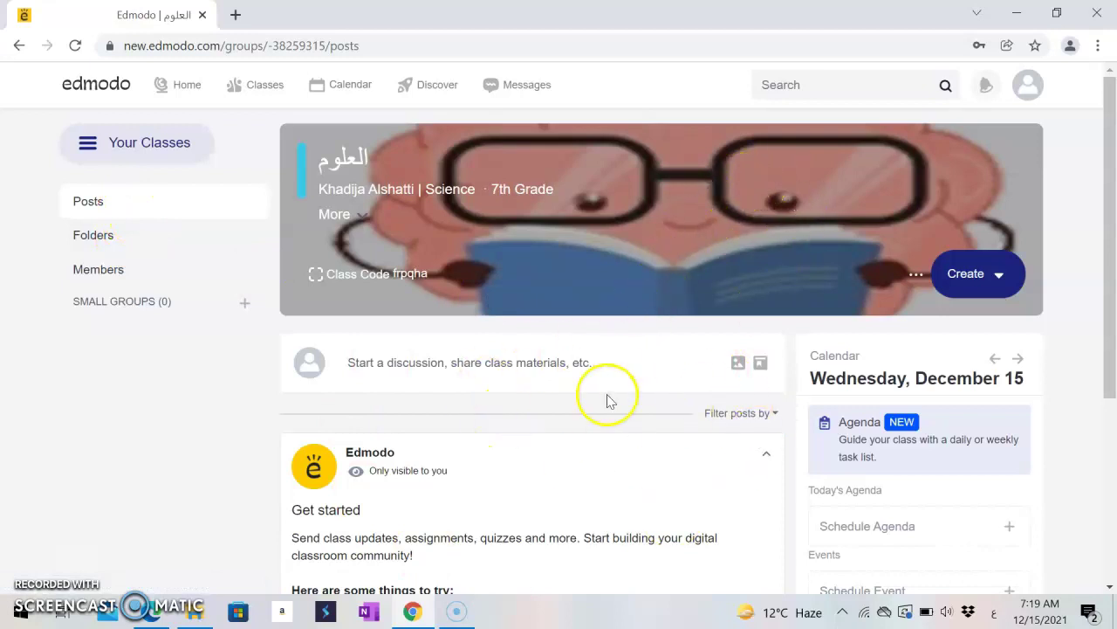
# Open the shared class folder الوحدة الاولى, preview its picture کیمیا 4.jpg, and examine the actions available for that file
pyautogui.moveTo(1115, 277); pyautogui.dragTo(1108, 317)
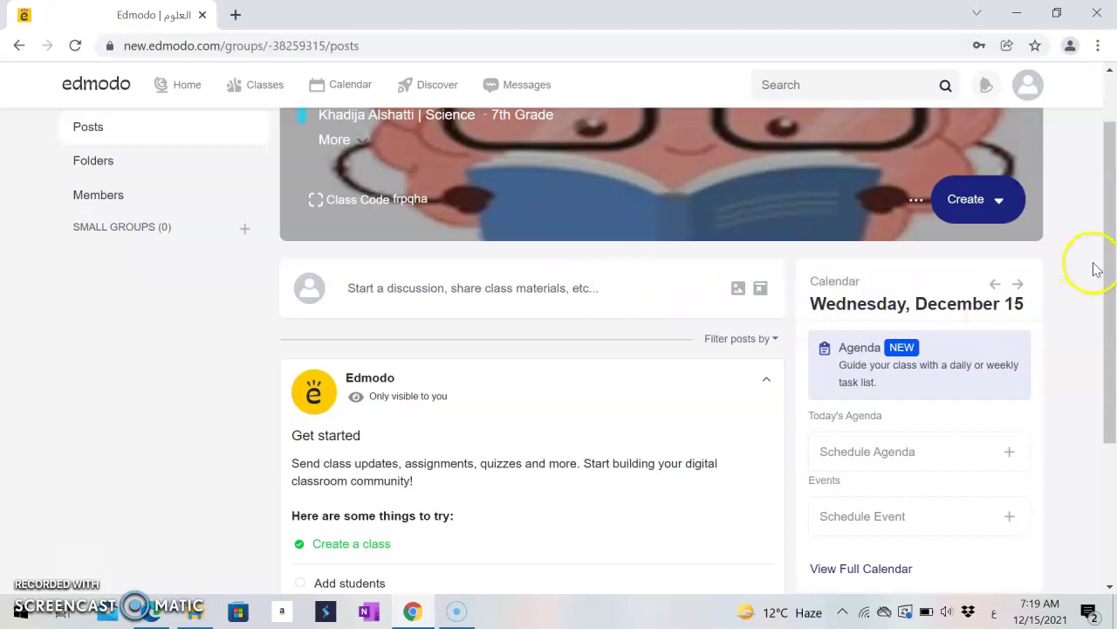
pyautogui.moveTo(1114, 261); pyautogui.dragTo(1110, 200)
pyautogui.click(131, 235)
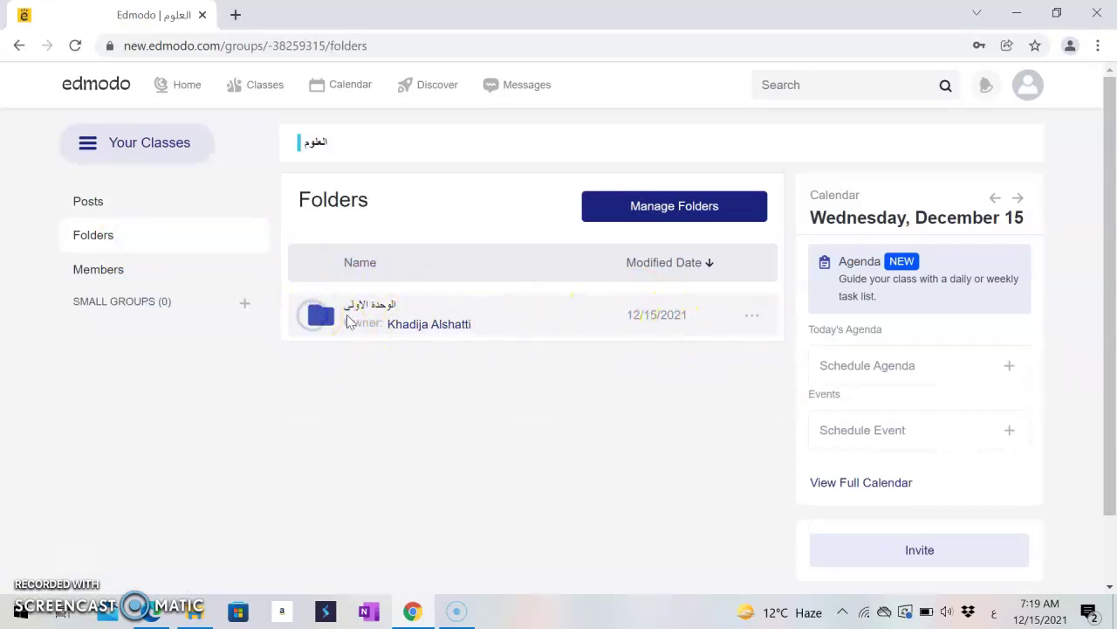
pyautogui.click(381, 316)
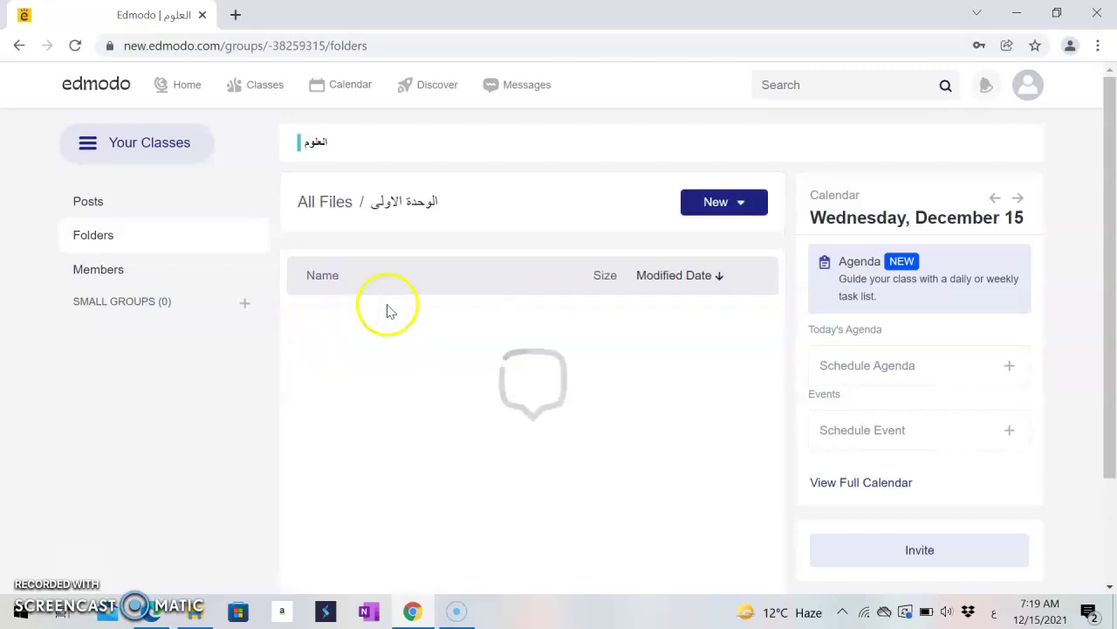
pyautogui.click(352, 323)
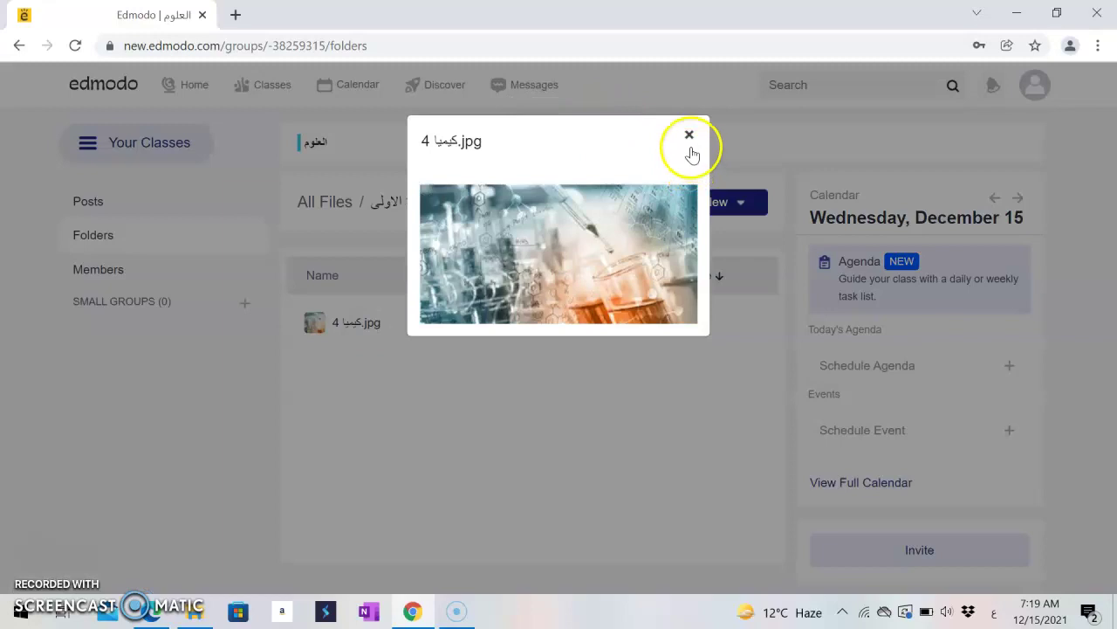
pyautogui.click(688, 137)
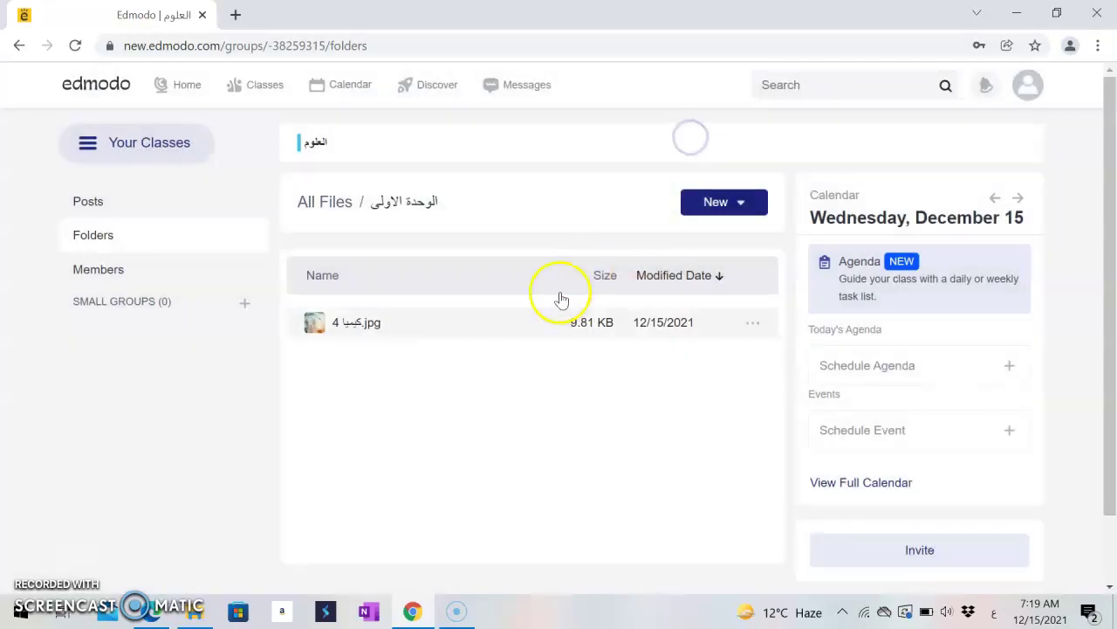
pyautogui.click(756, 327)
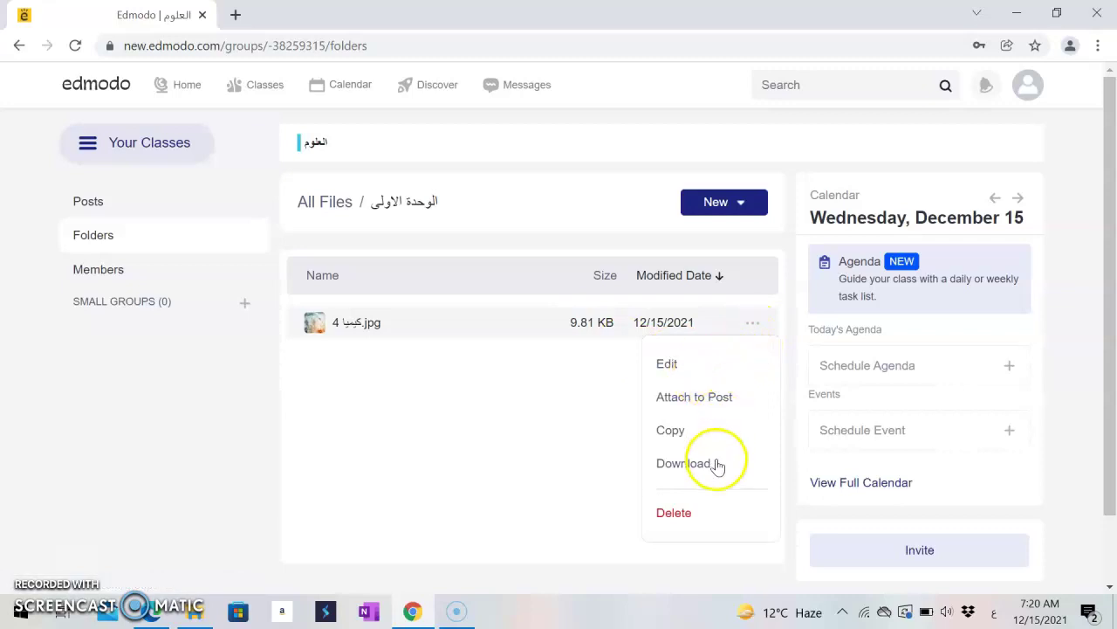
pyautogui.click(517, 466)
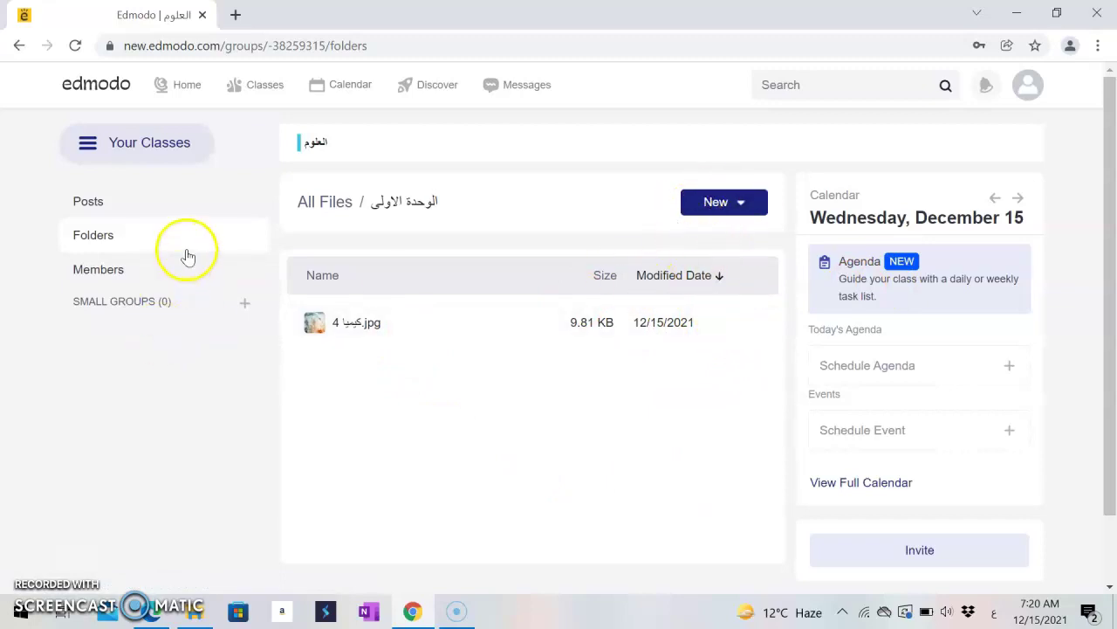
# Return to the class folders, start adding a new folder to share with the group, and name it الوحدة الثانية
pyautogui.click(394, 202)
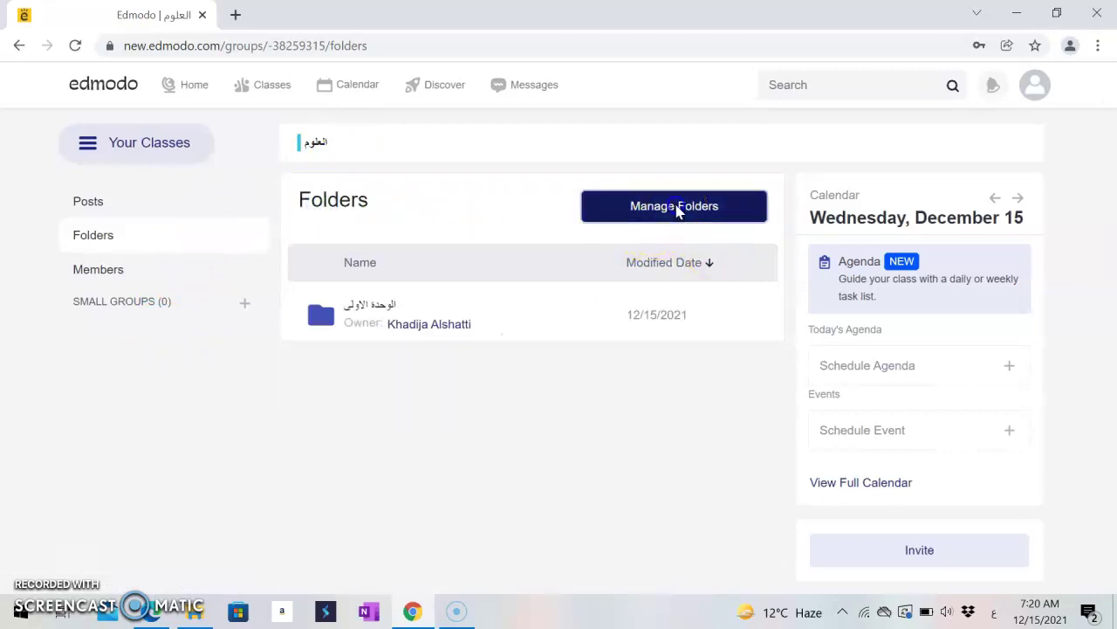
pyautogui.click(678, 208)
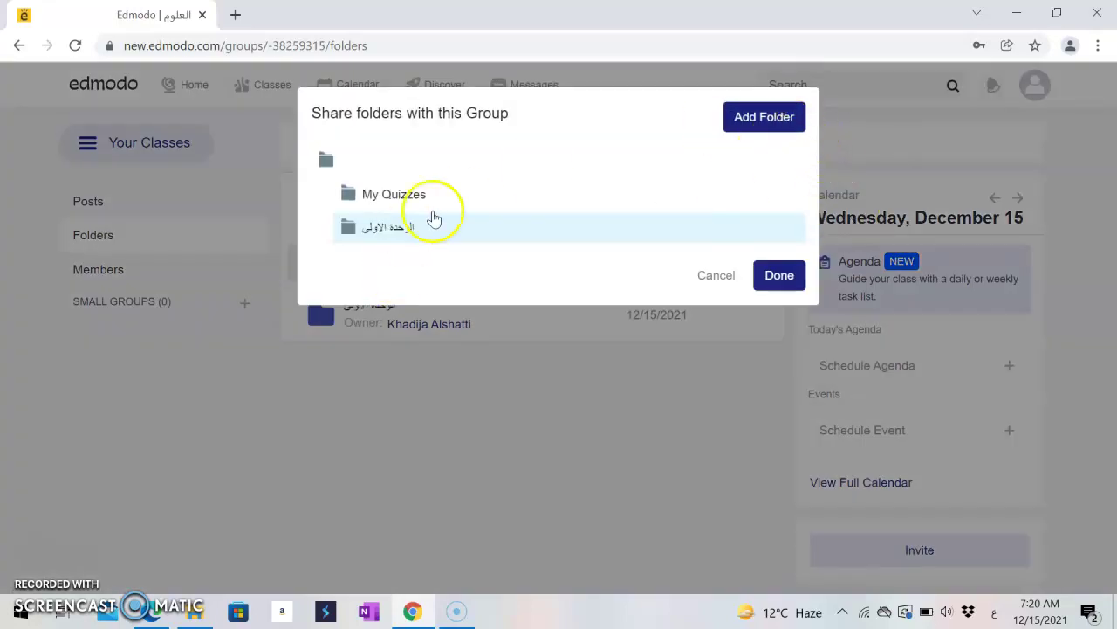
pyautogui.click(614, 236)
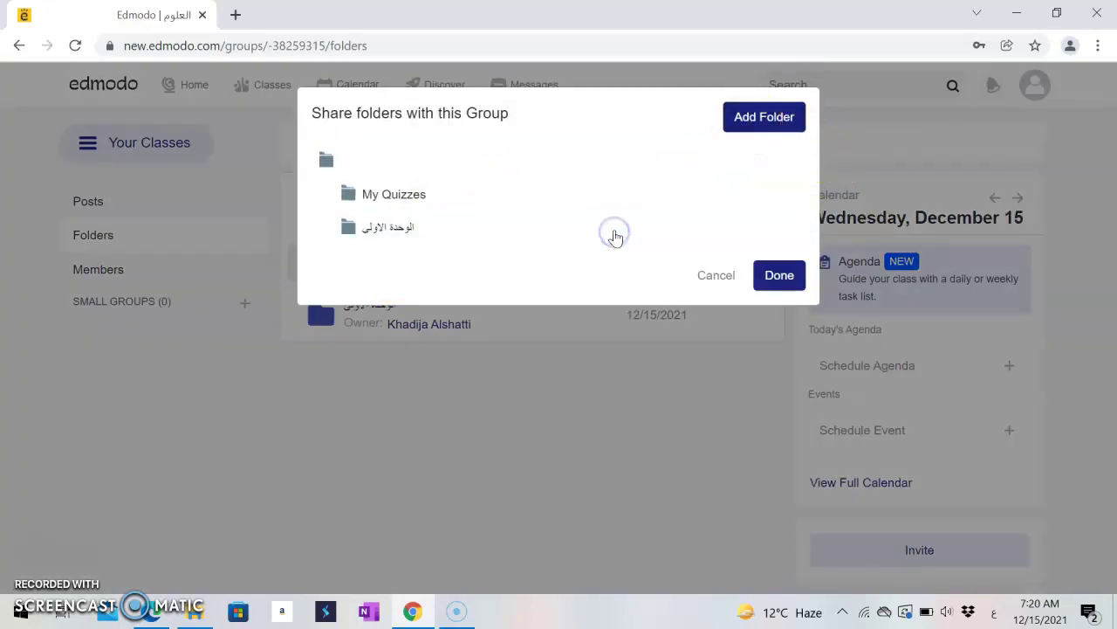
pyautogui.click(763, 117)
pyautogui.click(455, 149)
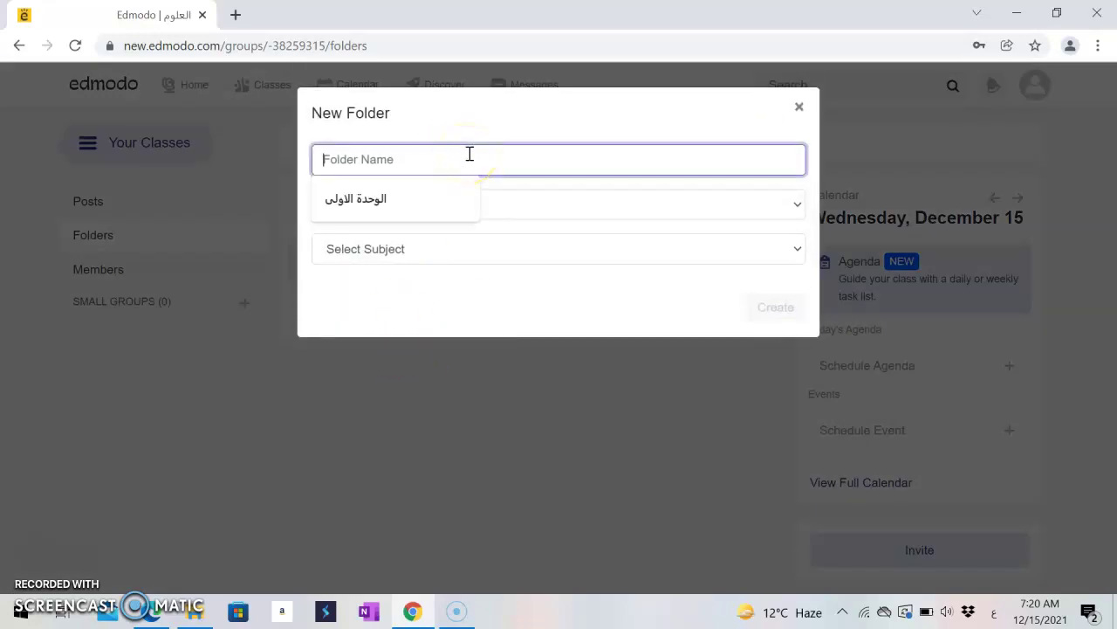
pyautogui.write('ء')
pyautogui.press('BackSpace')
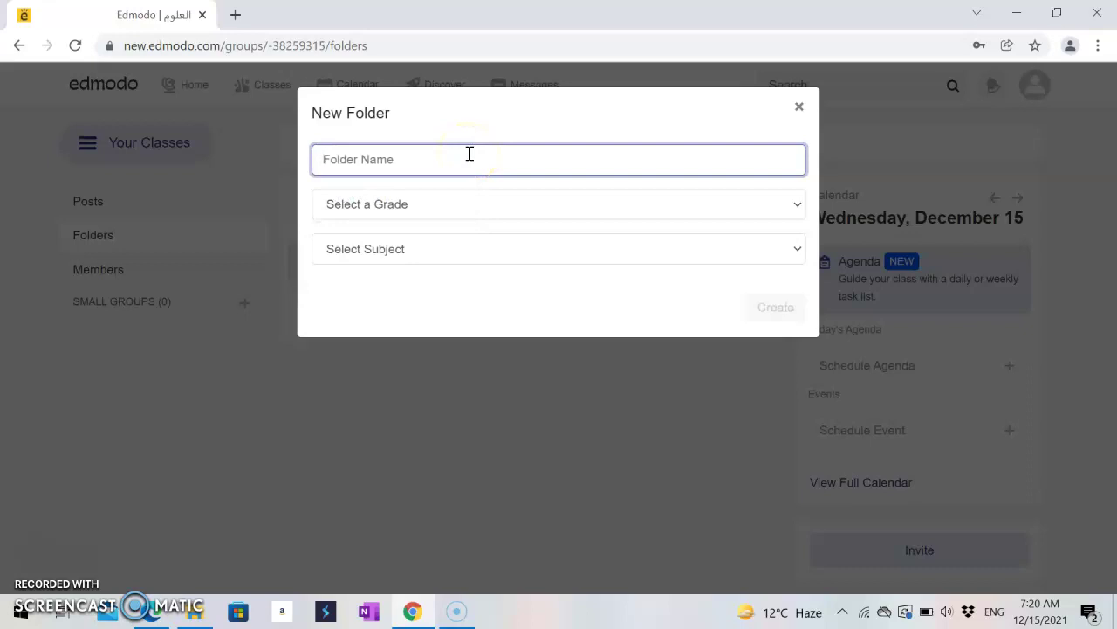
pyautogui.write('hg')
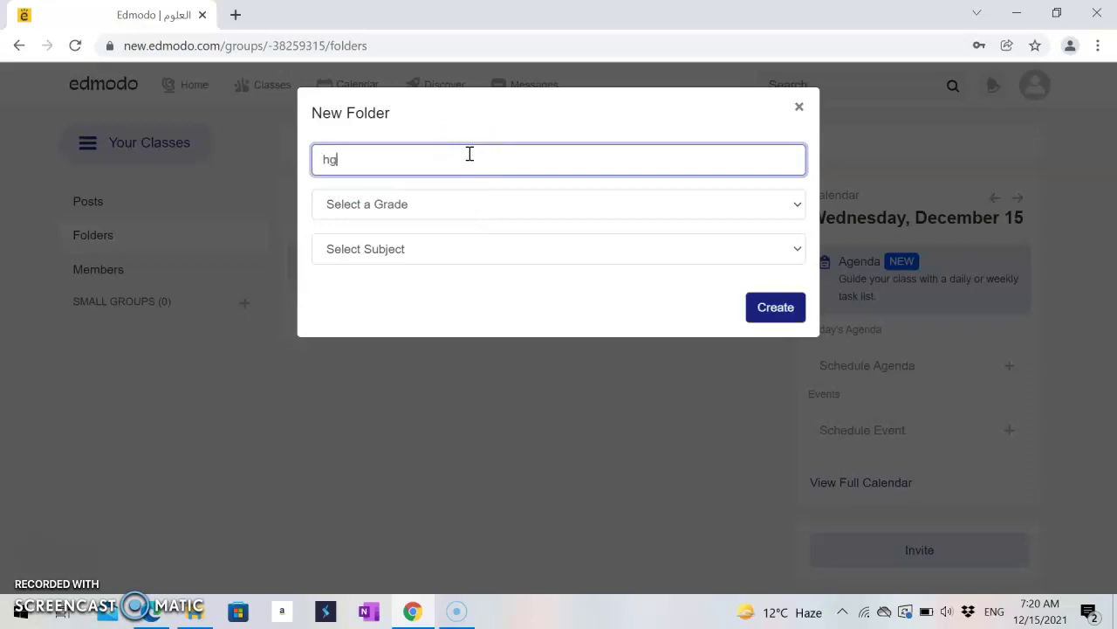
pyautogui.press('BackSpace')
pyautogui.write('الوحدة')
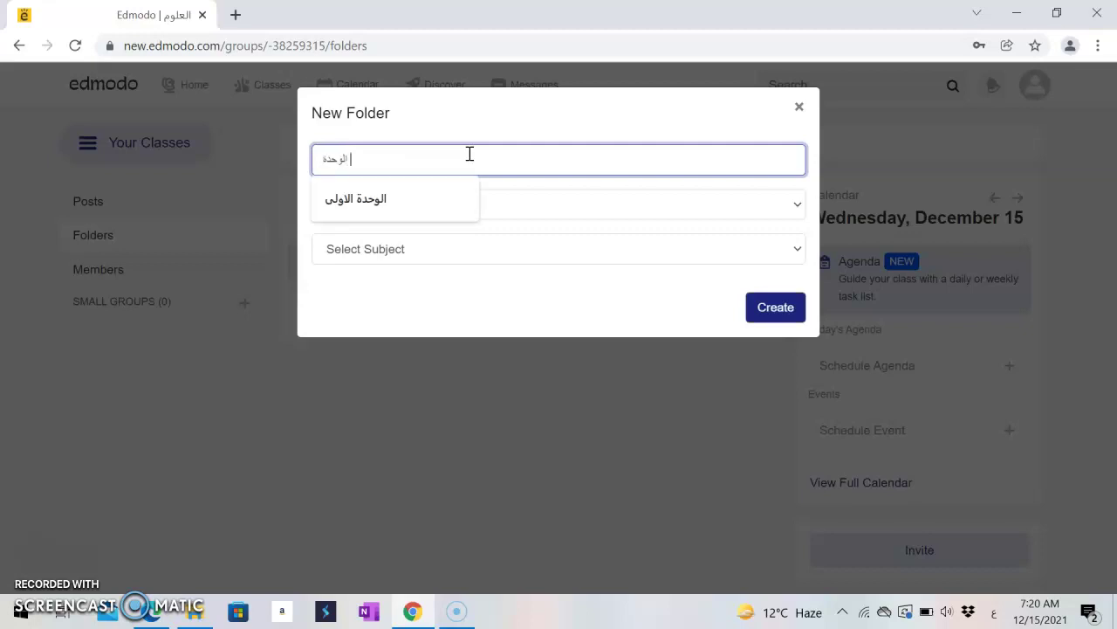
pyautogui.write(' الثانية')
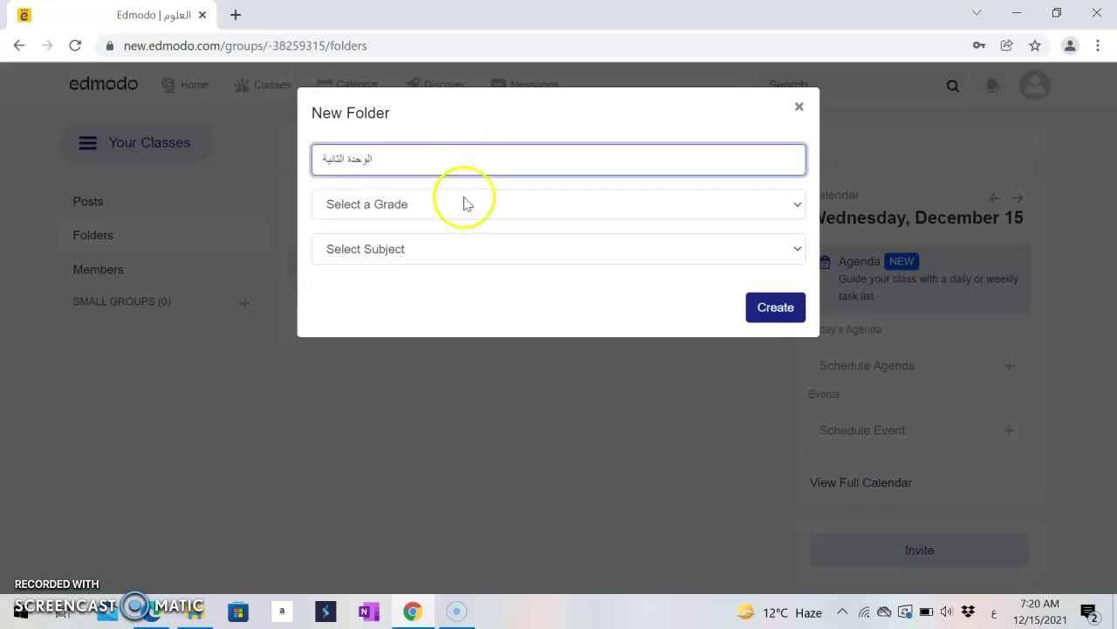
# Assign the new folder to 7th grade and the Science subject, and create it
pyautogui.click(468, 204)
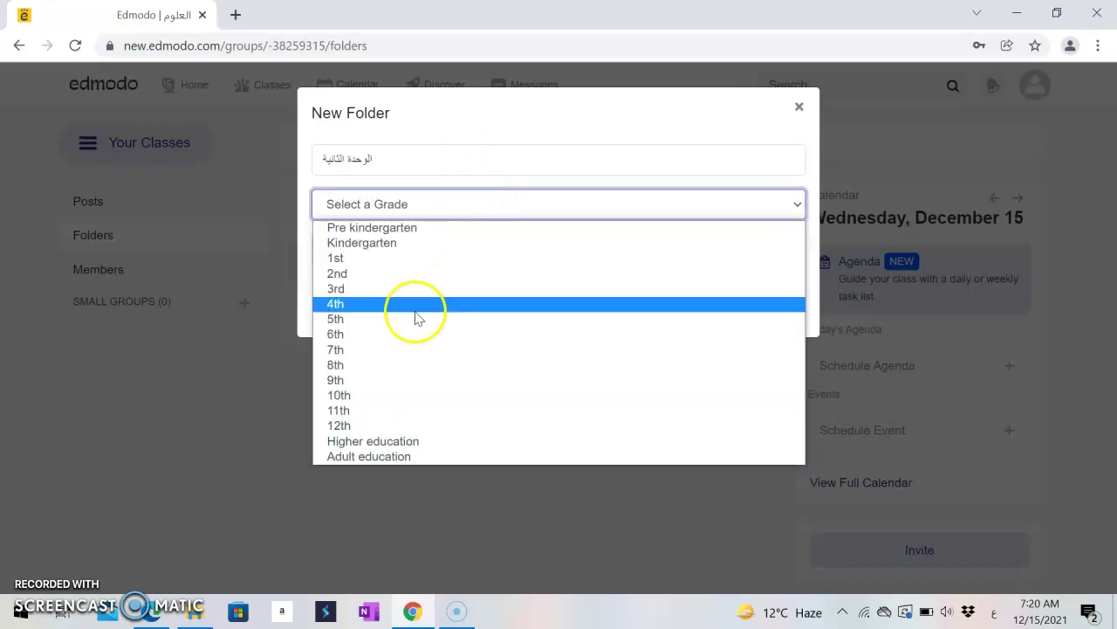
pyautogui.click(392, 350)
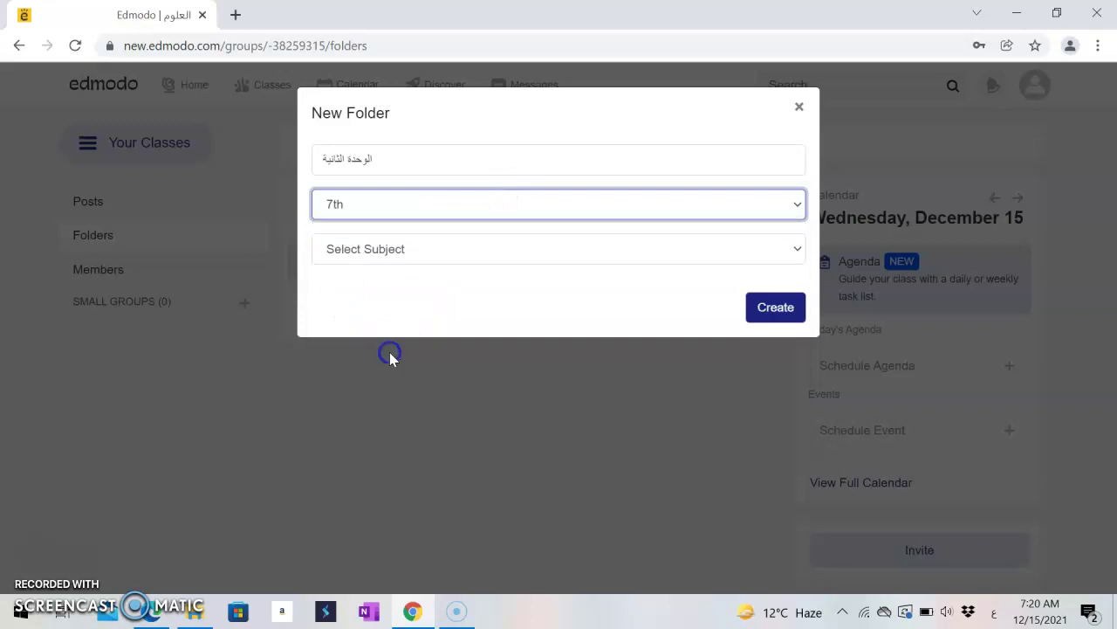
pyautogui.click(399, 249)
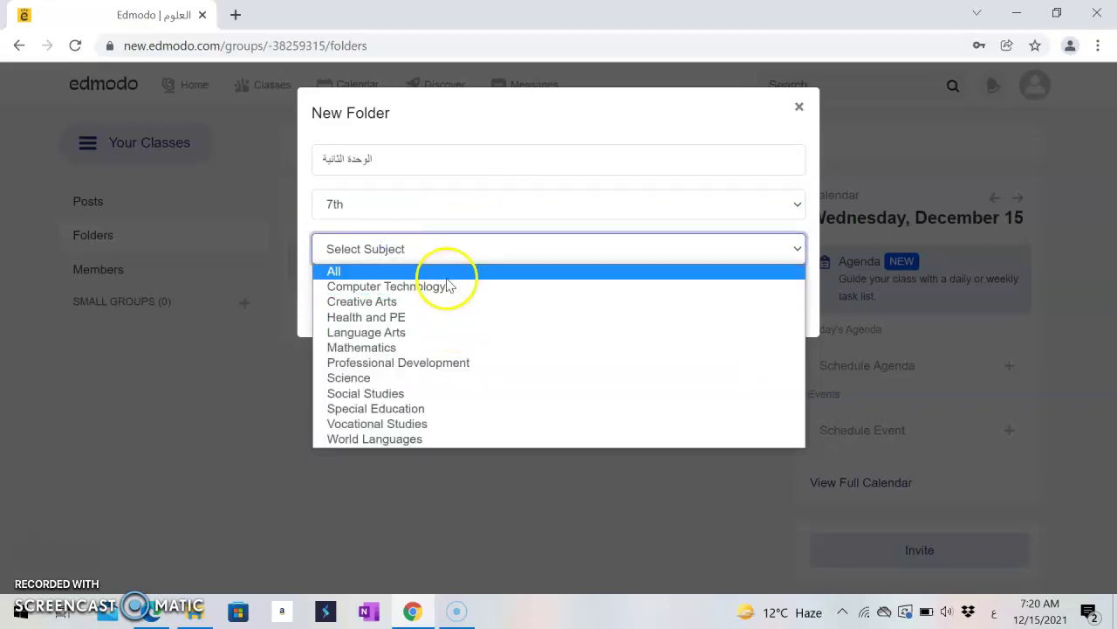
pyautogui.click(427, 387)
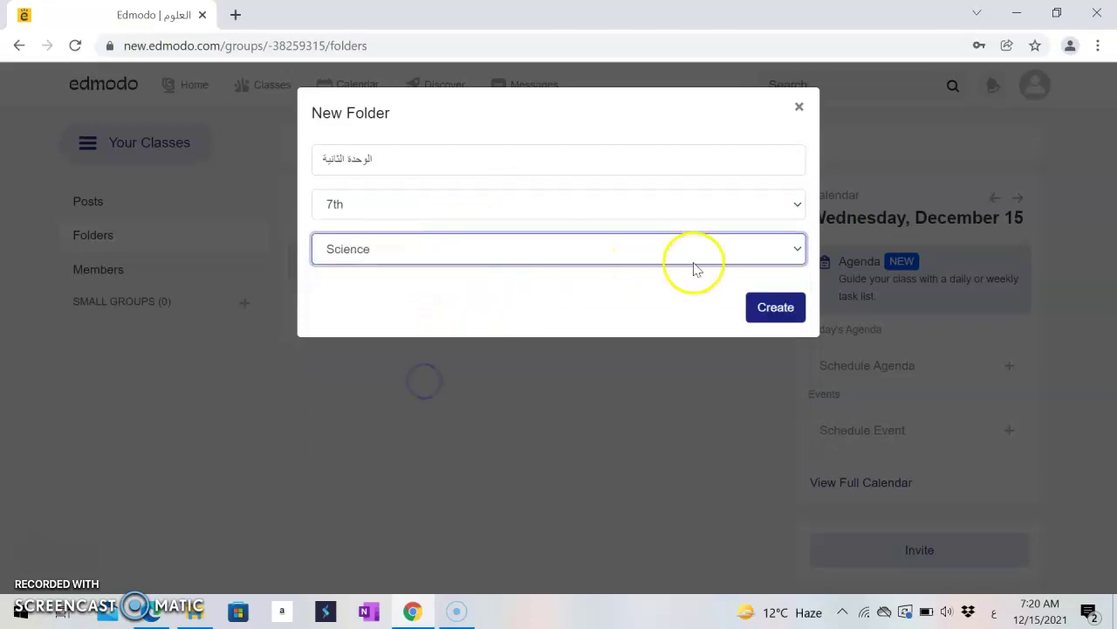
pyautogui.click(776, 308)
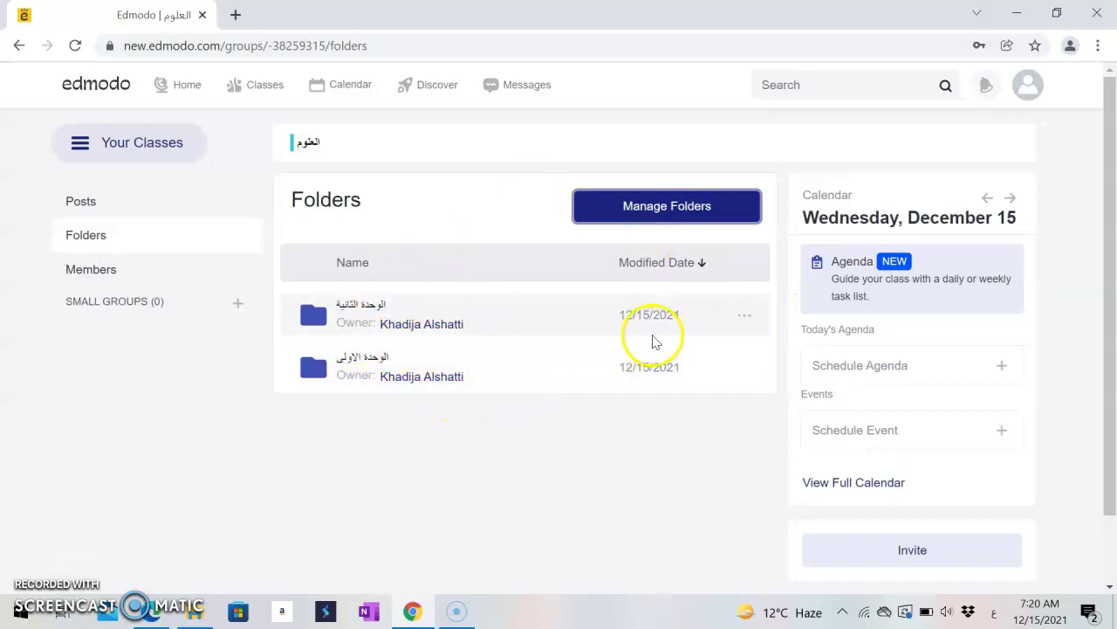
# Unshare the folder الوحدة الثانية from the class and confirm
pyautogui.click(744, 319)
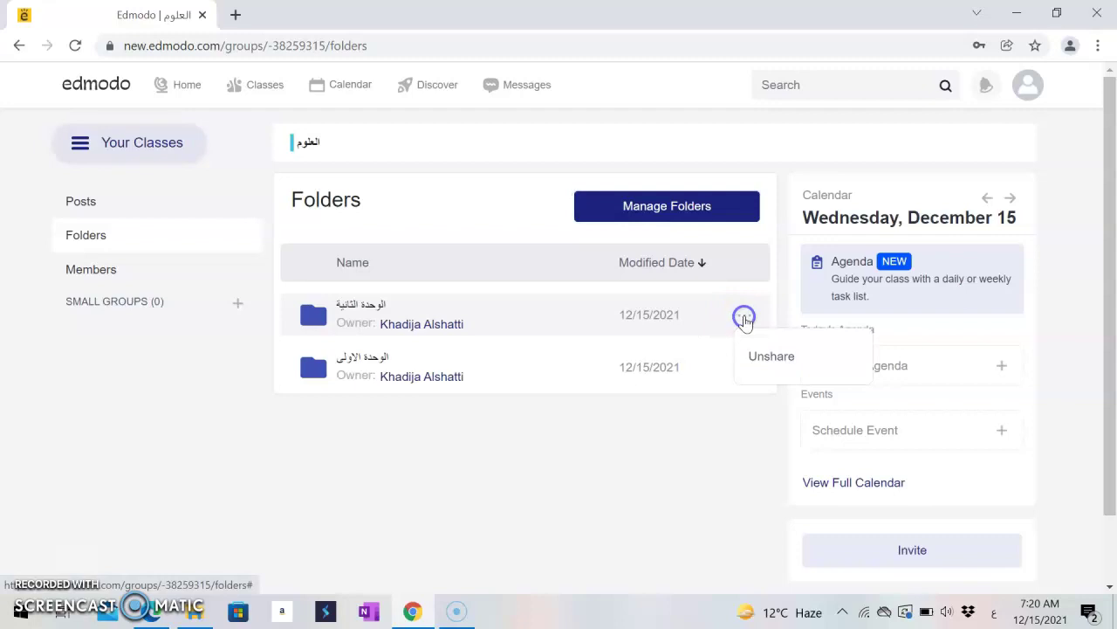
pyautogui.click(779, 362)
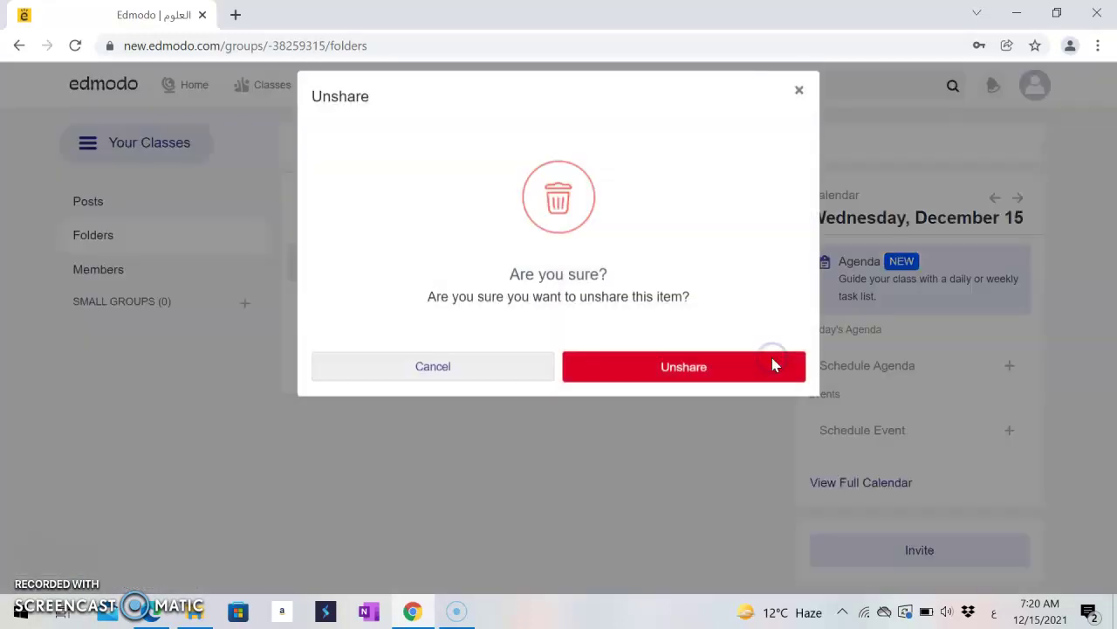
pyautogui.click(759, 366)
pyautogui.click(533, 314)
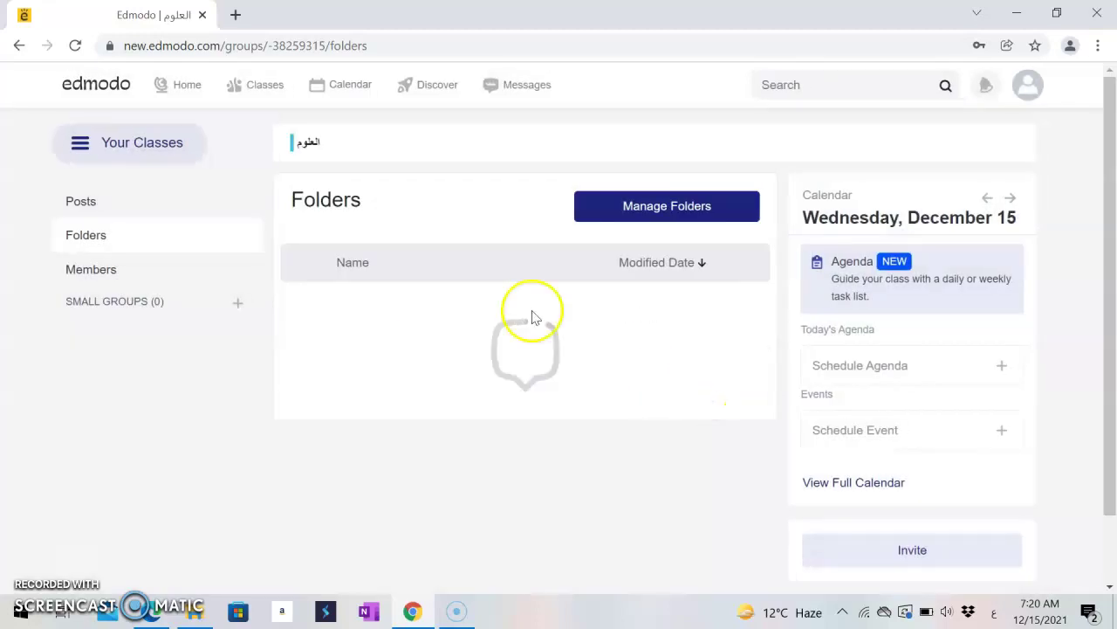
# Open the folder الوحدة الاولى, examine the options for adding files, folders and links to it, and close the Add Item window
pyautogui.click(617, 316)
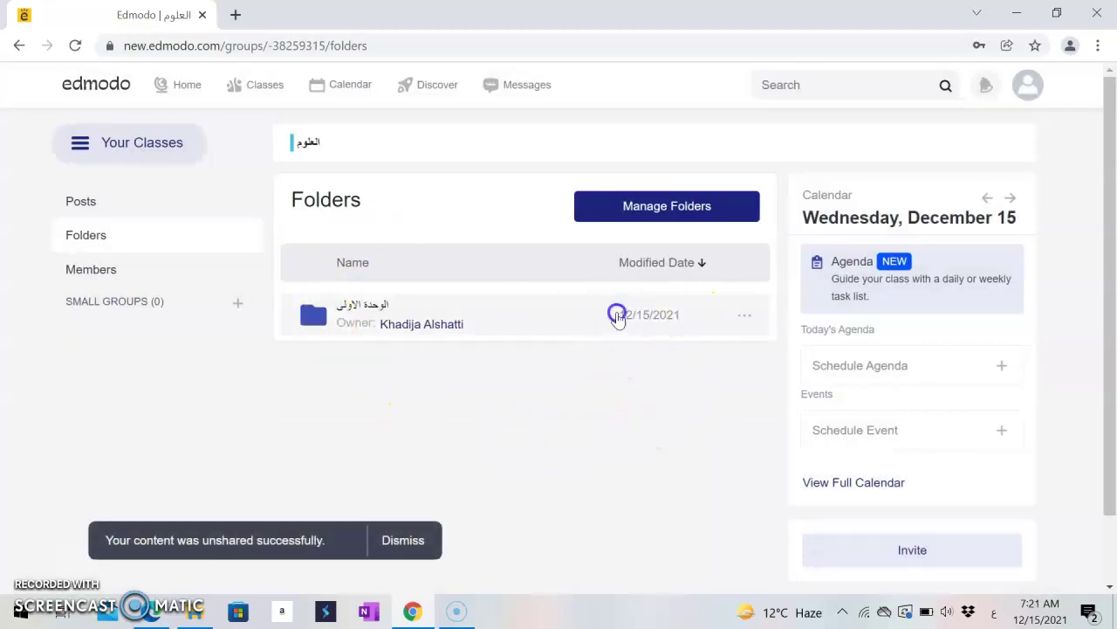
pyautogui.click(388, 305)
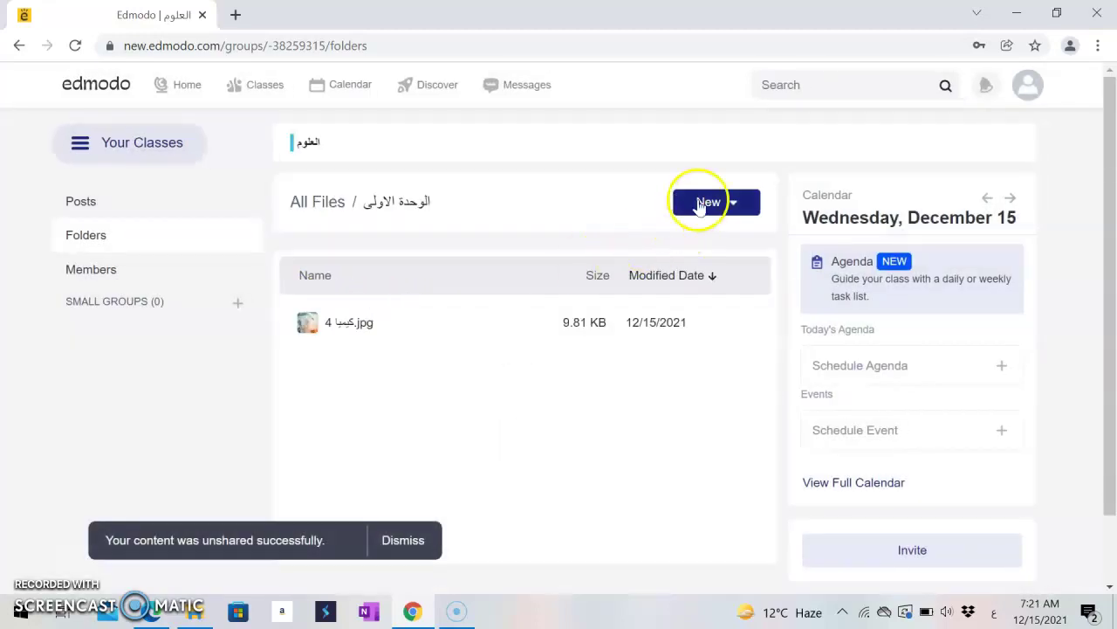
pyautogui.click(727, 207)
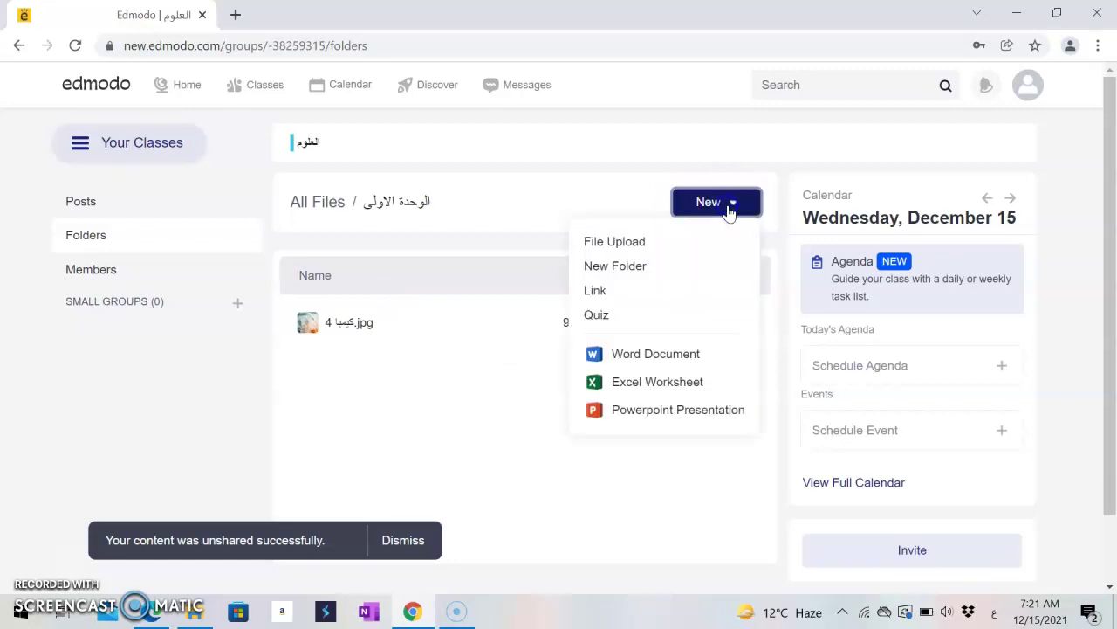
pyautogui.click(622, 244)
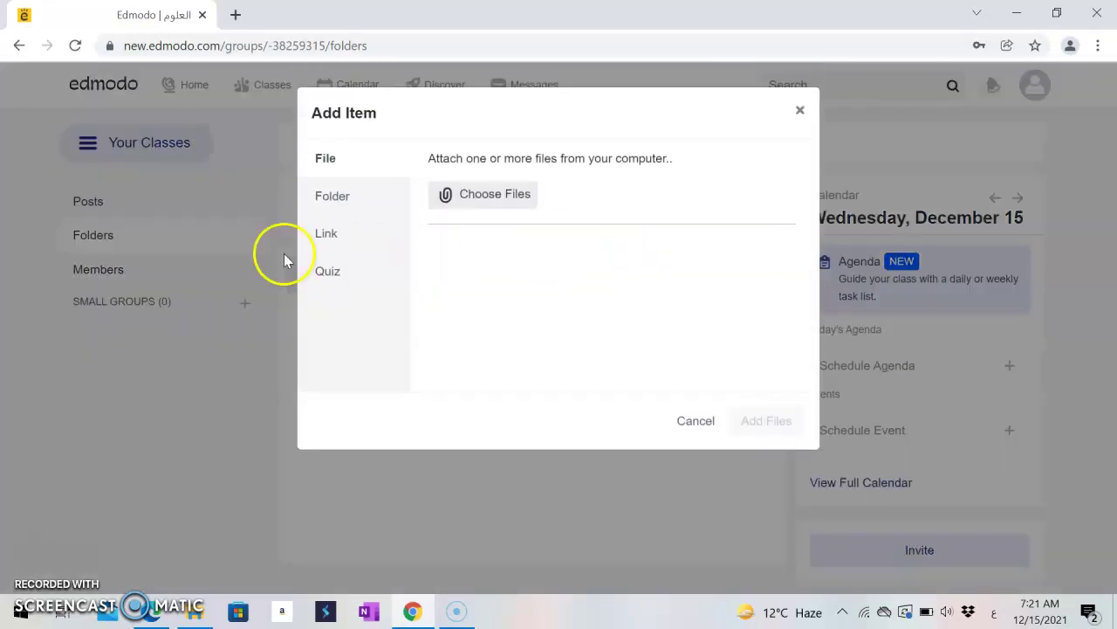
pyautogui.click(339, 208)
pyautogui.click(341, 237)
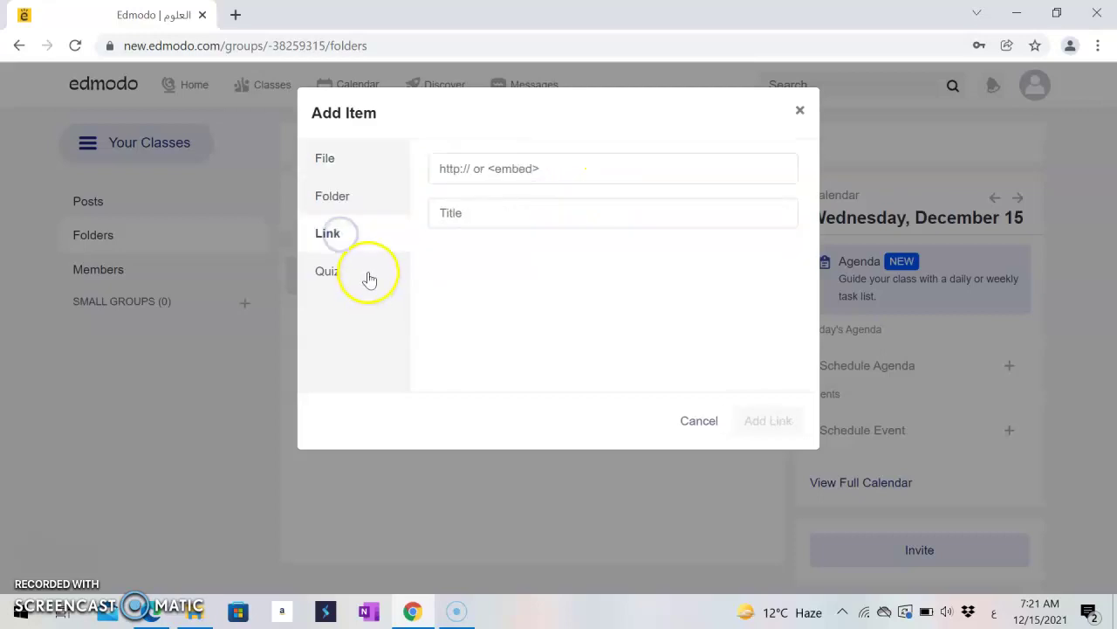
pyautogui.click(800, 111)
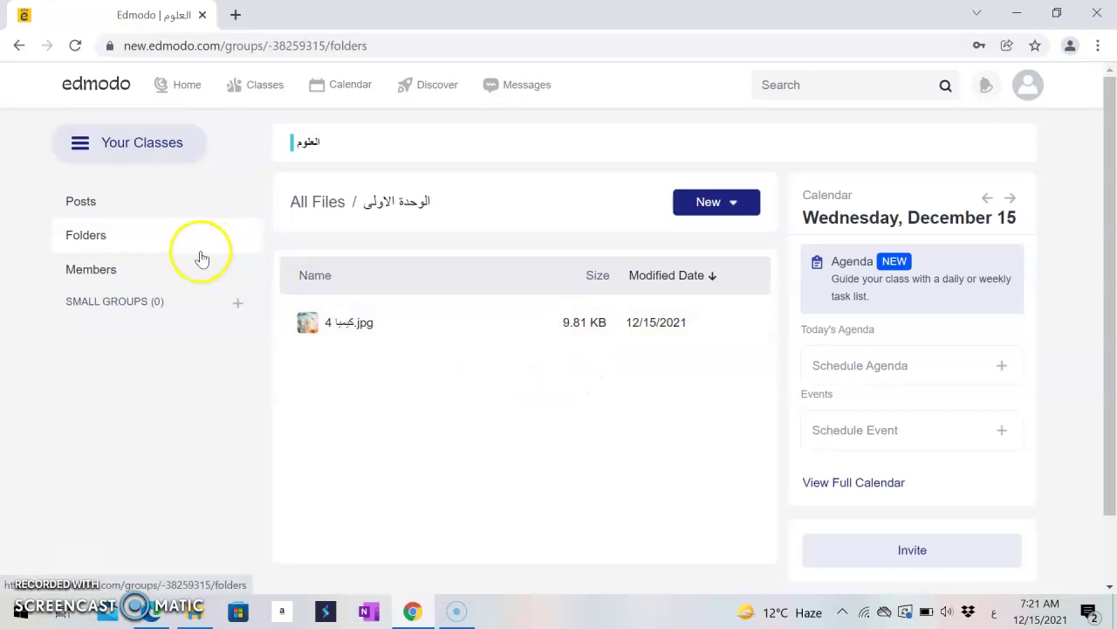
# Return to the class posts and examine the class options, including the join URL, activity updates, image, color and invitation settings
pyautogui.click(185, 214)
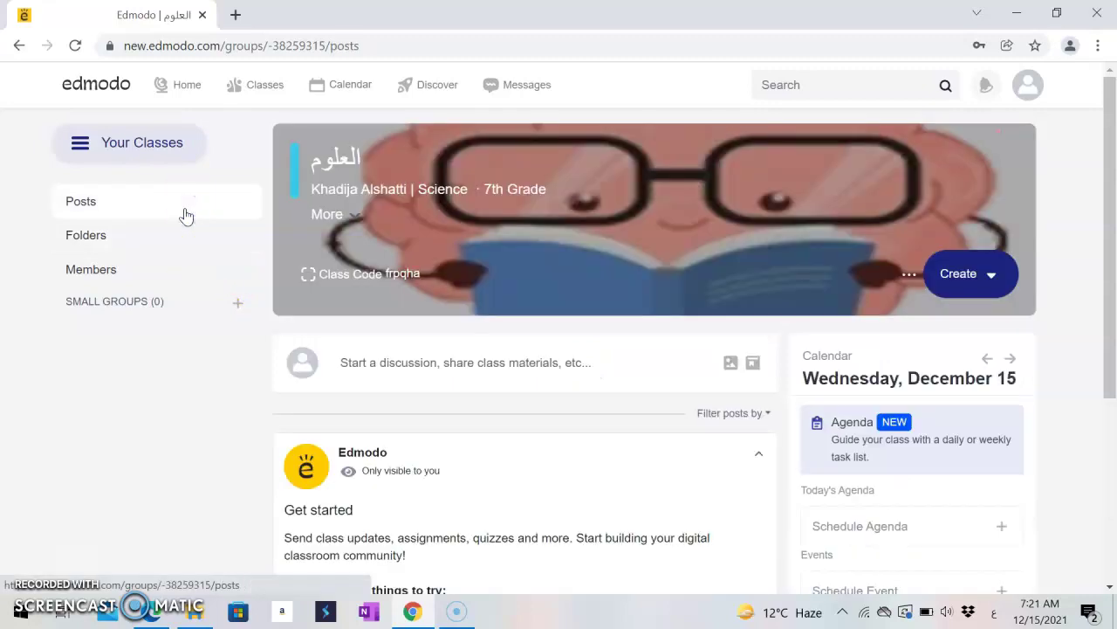
pyautogui.scroll(-1, 1109, 274)
pyautogui.scroll(1, 1111, 237)
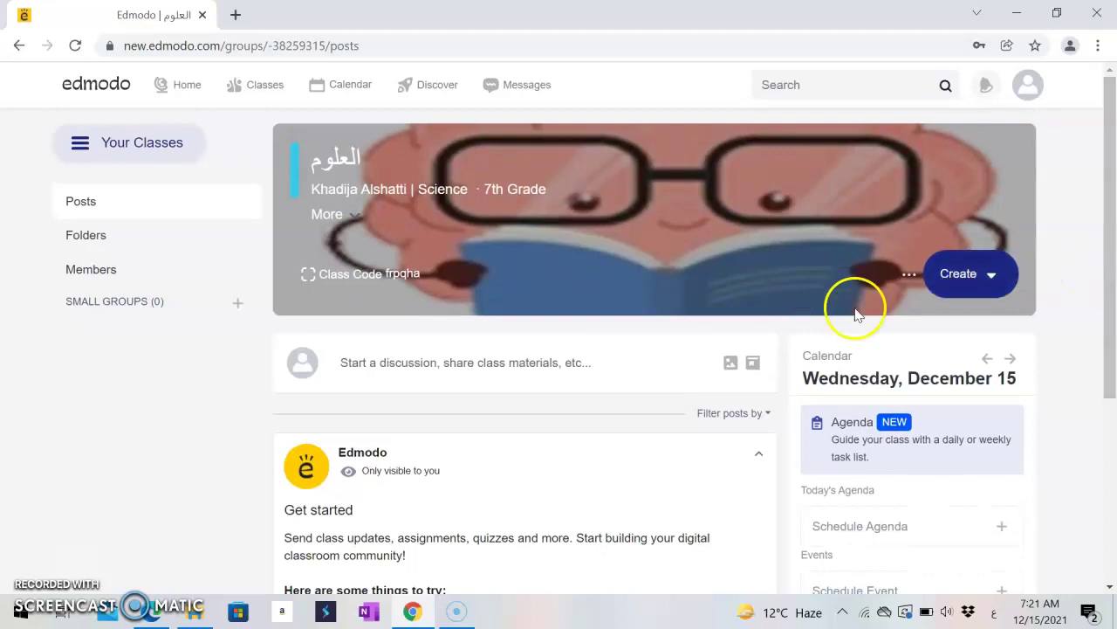
pyautogui.click(911, 280)
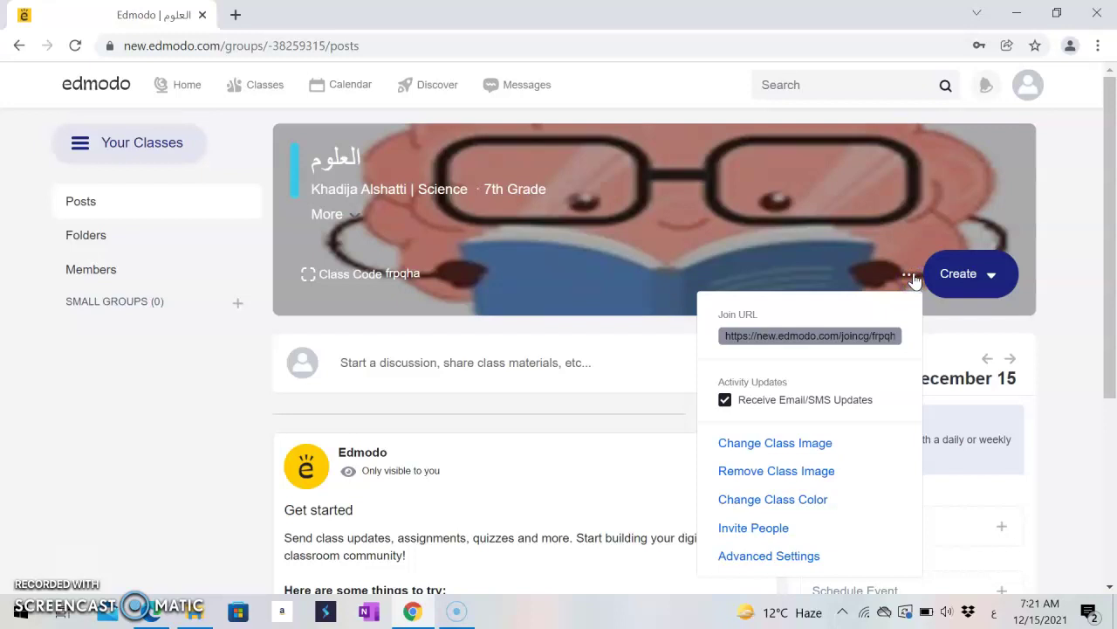
pyautogui.moveTo(723, 335); pyautogui.dragTo(917, 343)
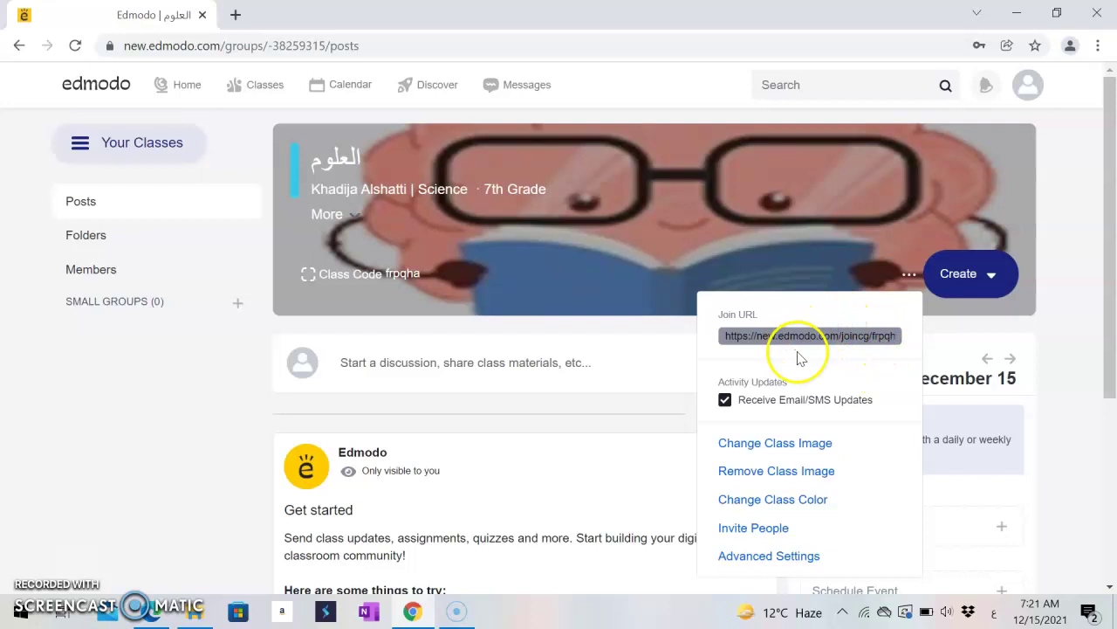
pyautogui.moveTo(1109, 316); pyautogui.dragTo(1110, 373)
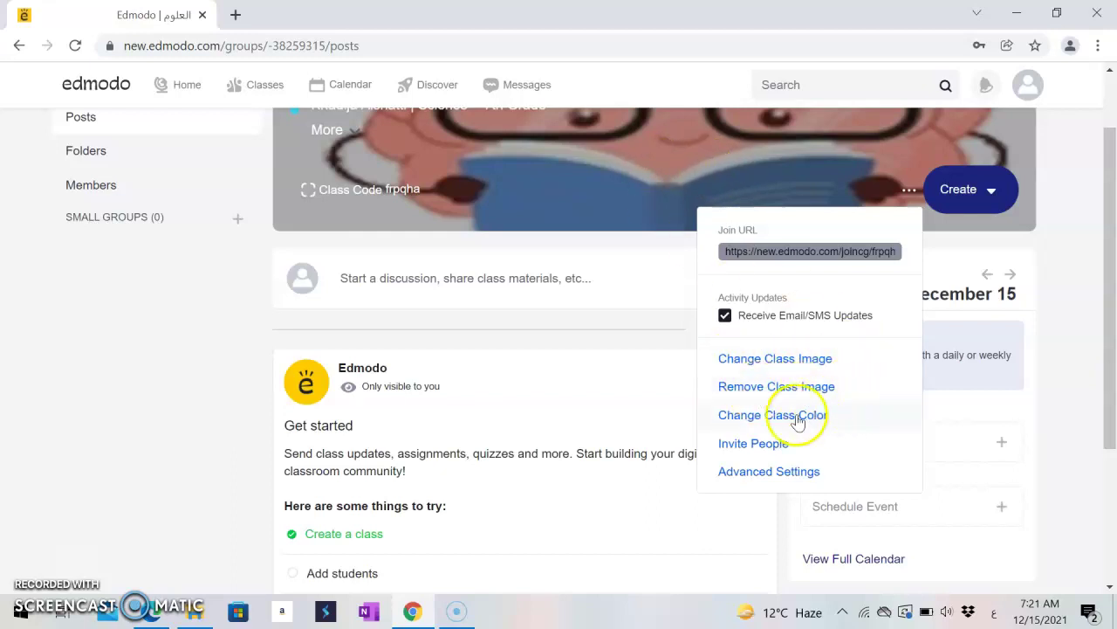
pyautogui.scroll(1, 1110, 226)
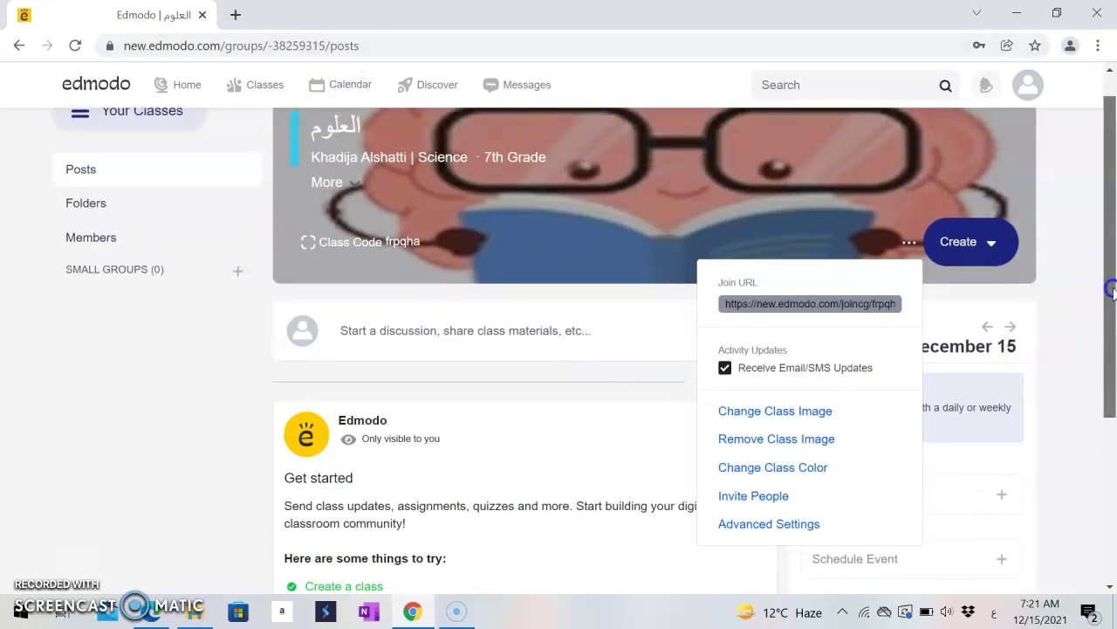
# Open the advanced settings of the class, review its grade, subject, classroom management and description options, and save the settings
pyautogui.scroll(-2, 1094, 283)
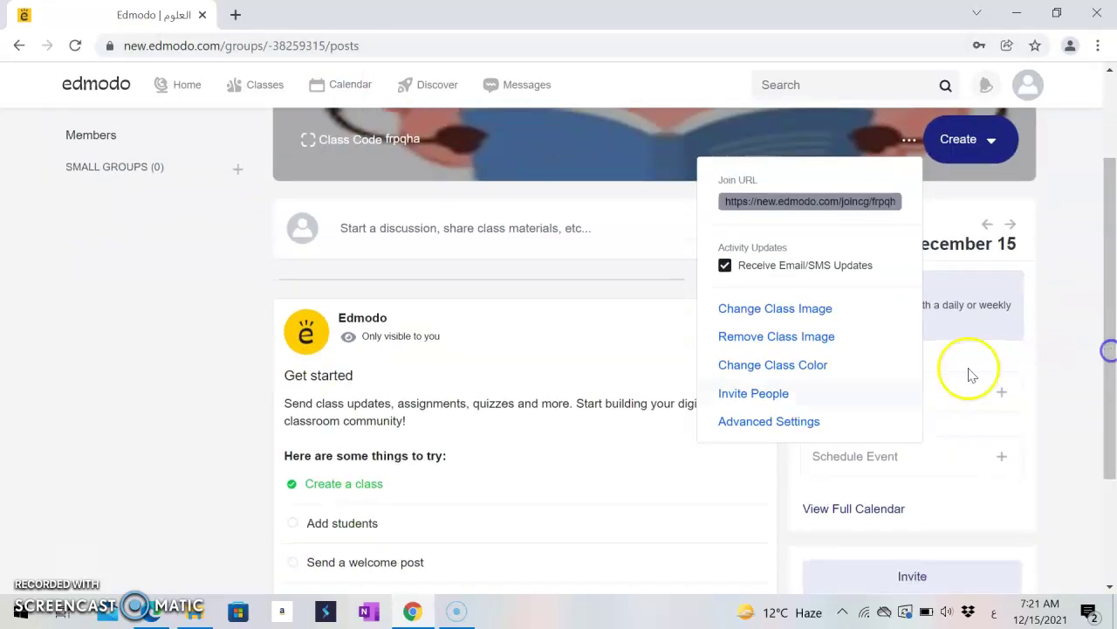
pyautogui.click(800, 428)
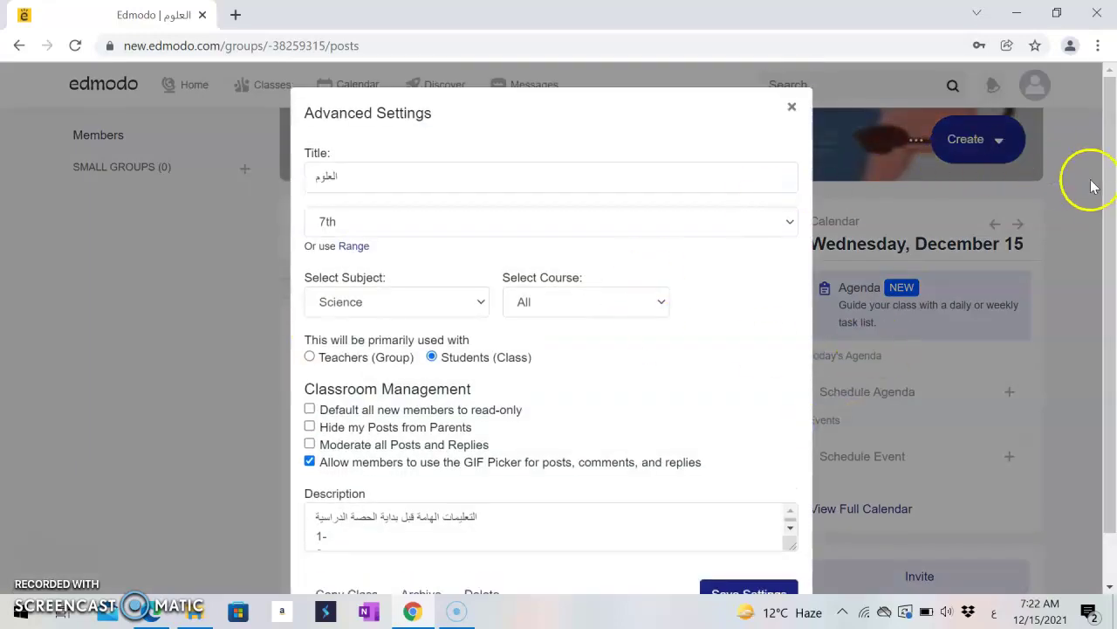
pyautogui.moveTo(1109, 226); pyautogui.dragTo(1109, 257)
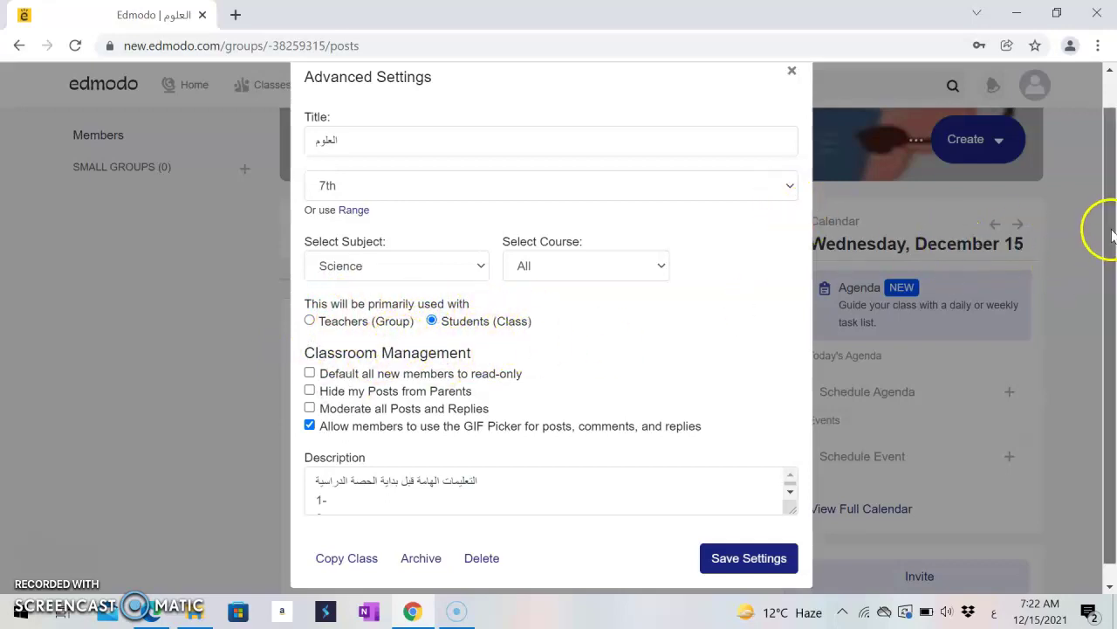
pyautogui.scroll(-1, 1111, 234)
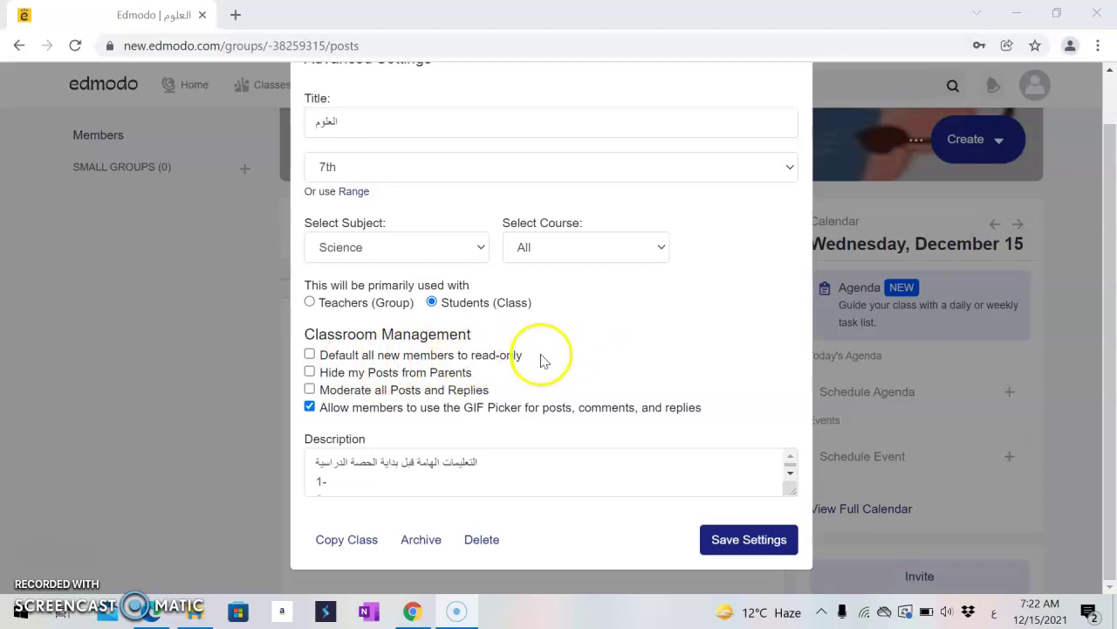
pyautogui.click(311, 357)
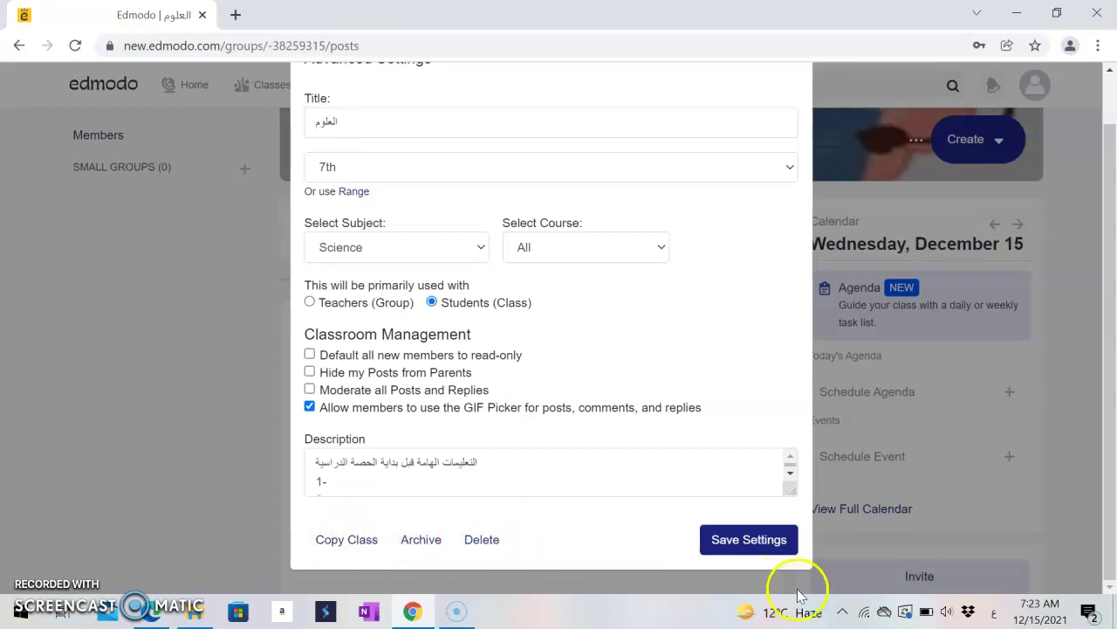
pyautogui.click(749, 539)
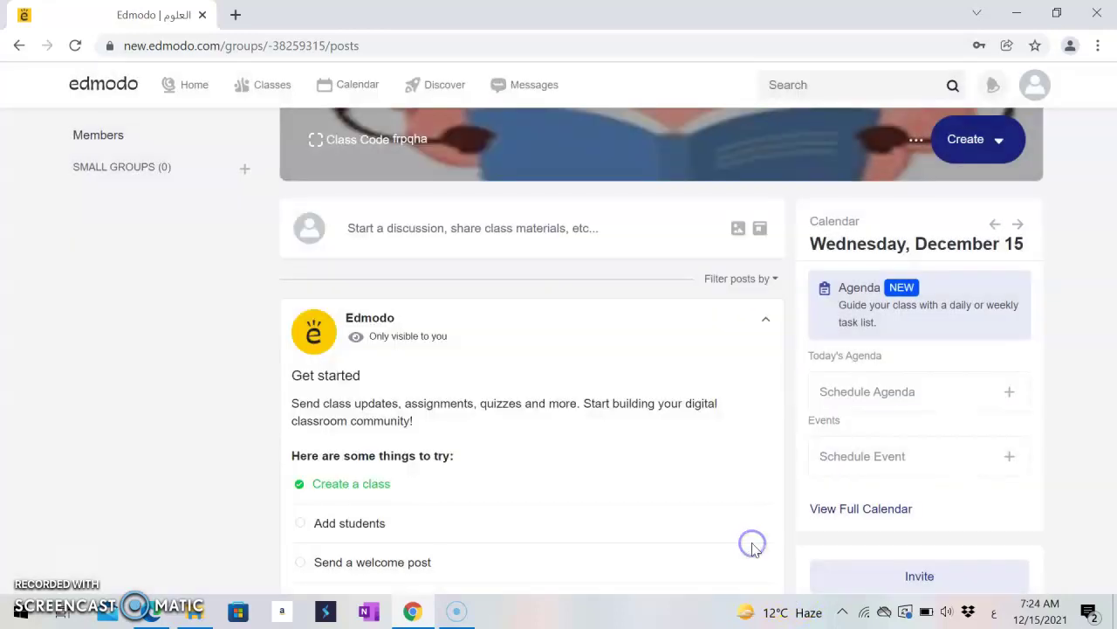
pyautogui.moveTo(1110, 297); pyautogui.dragTo(1111, 397)
pyautogui.scroll(5, 1110, 460)
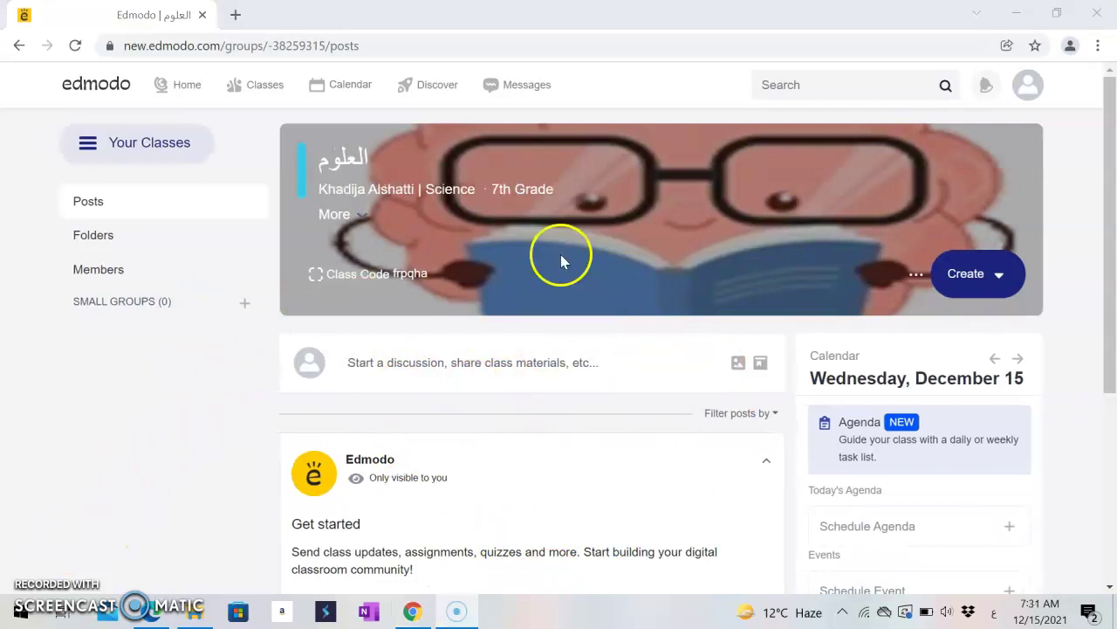
# Open the class members, examine the option for connecting a parent to the student by email, and close it
pyautogui.click(187, 270)
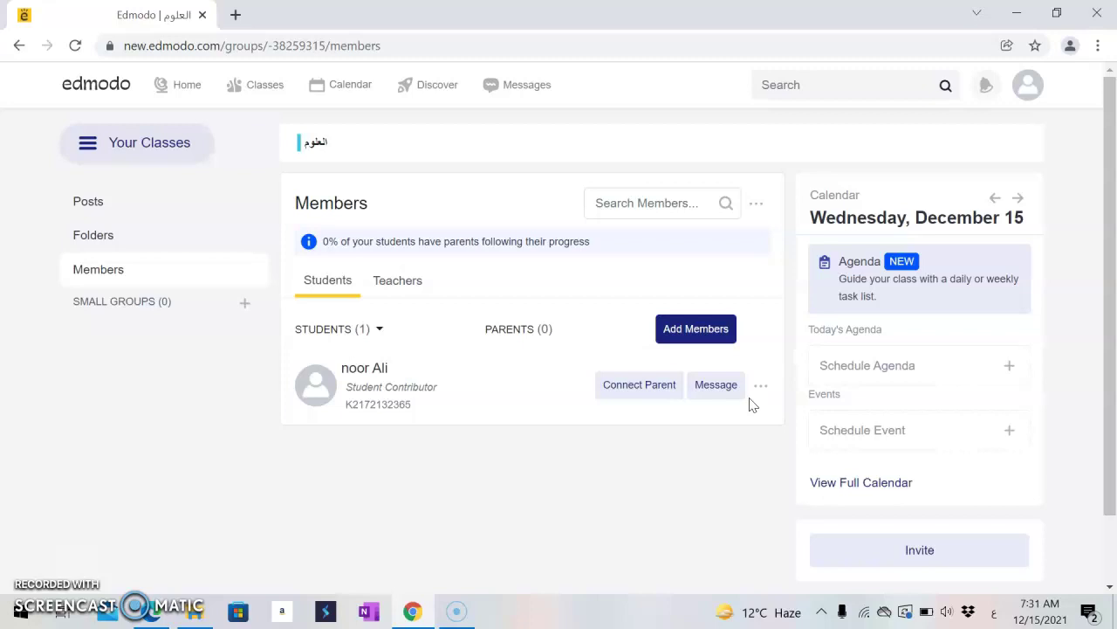
pyautogui.click(669, 388)
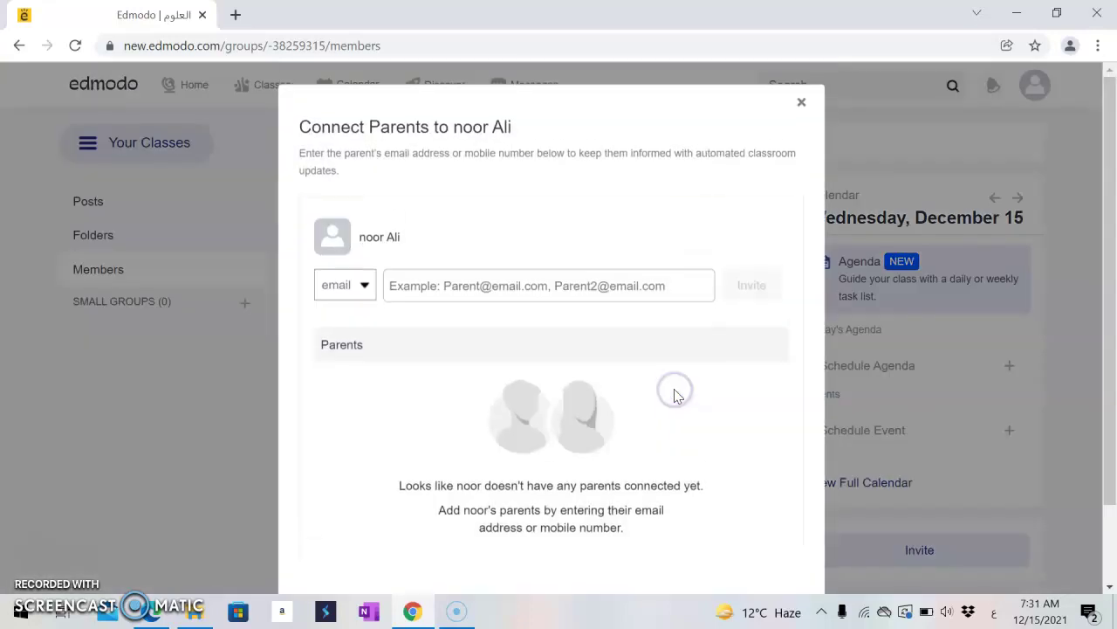
pyautogui.click(802, 104)
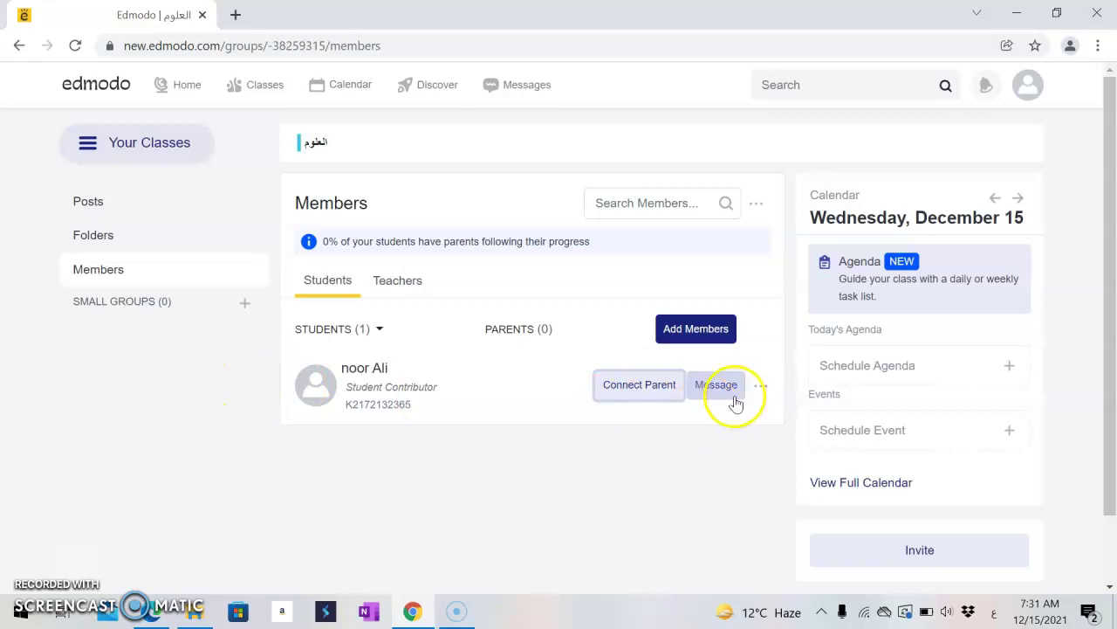
# Send the student in the member list a direct message reading "hi" and leave the conversation
pyautogui.click(734, 392)
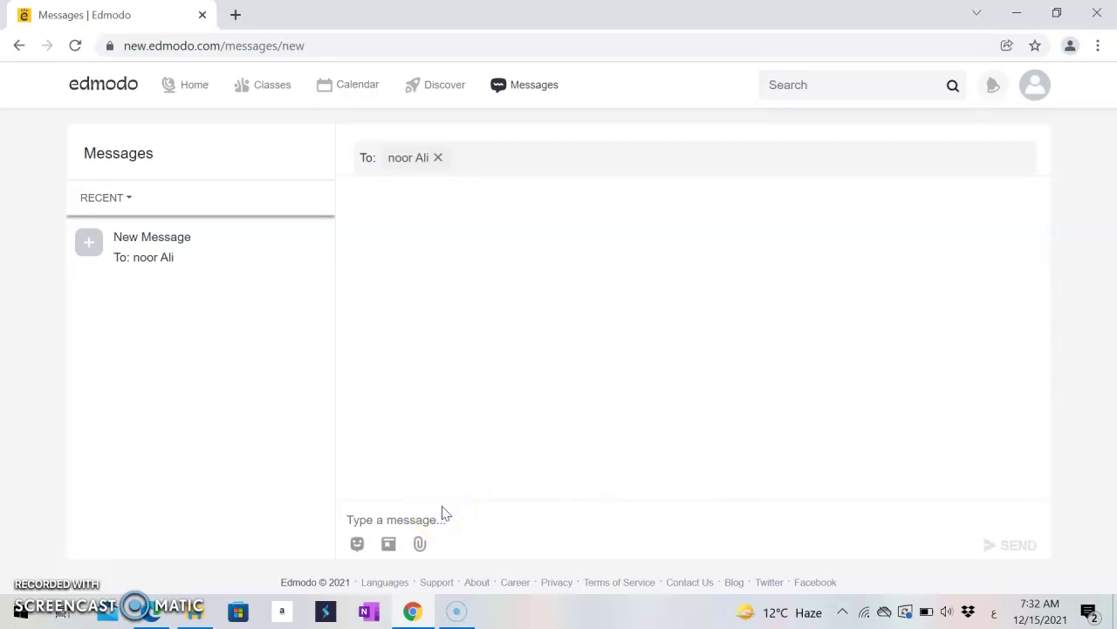
pyautogui.write('h')
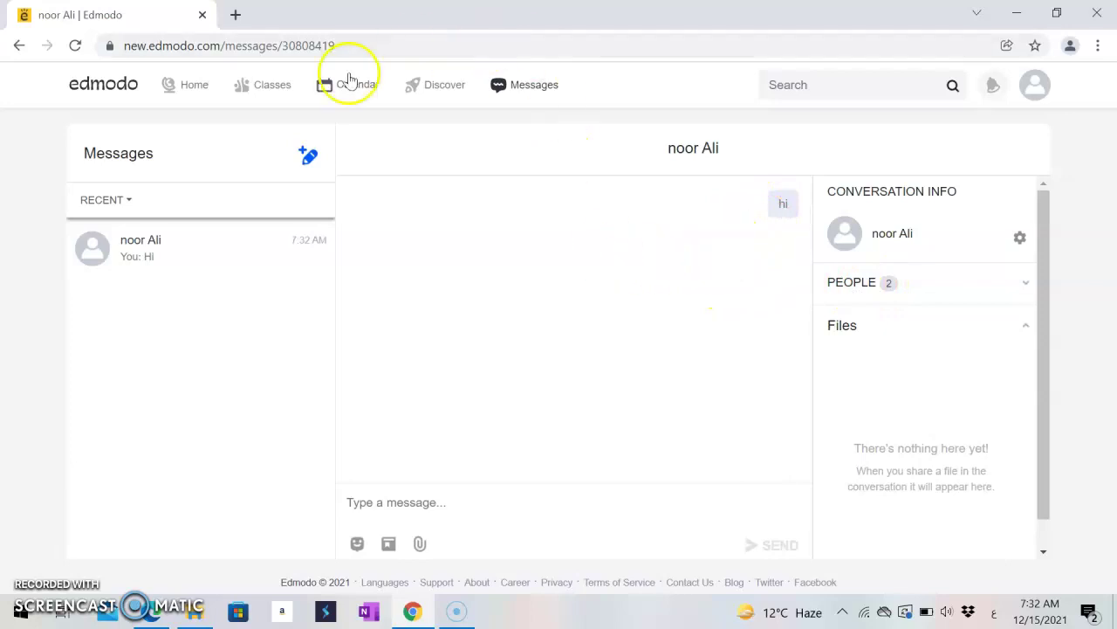
pyautogui.click(16, 45)
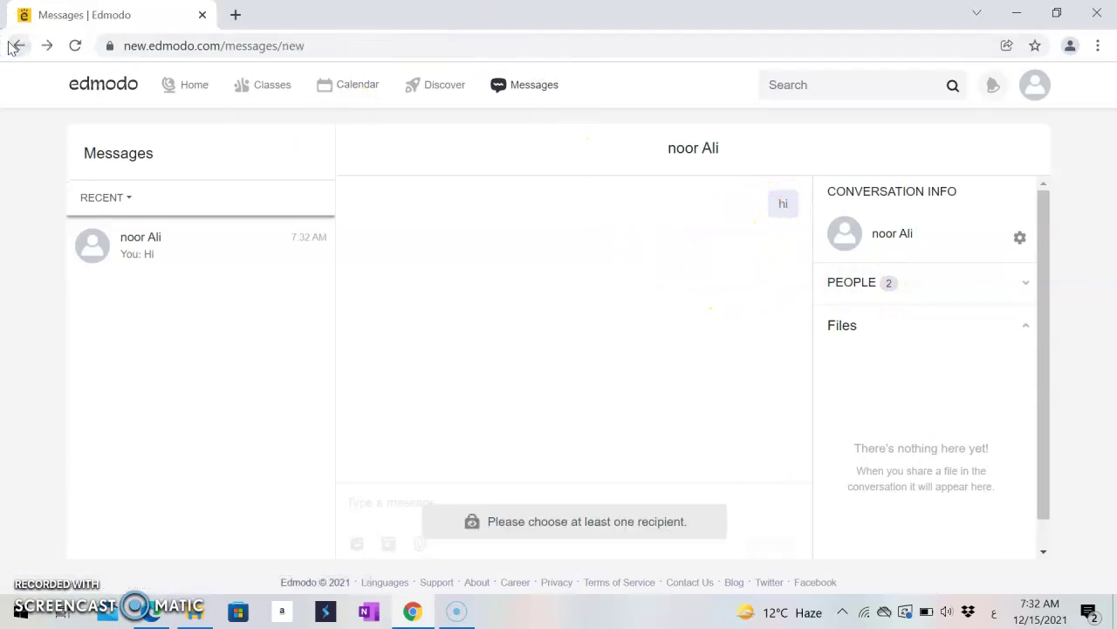
pyautogui.click(19, 47)
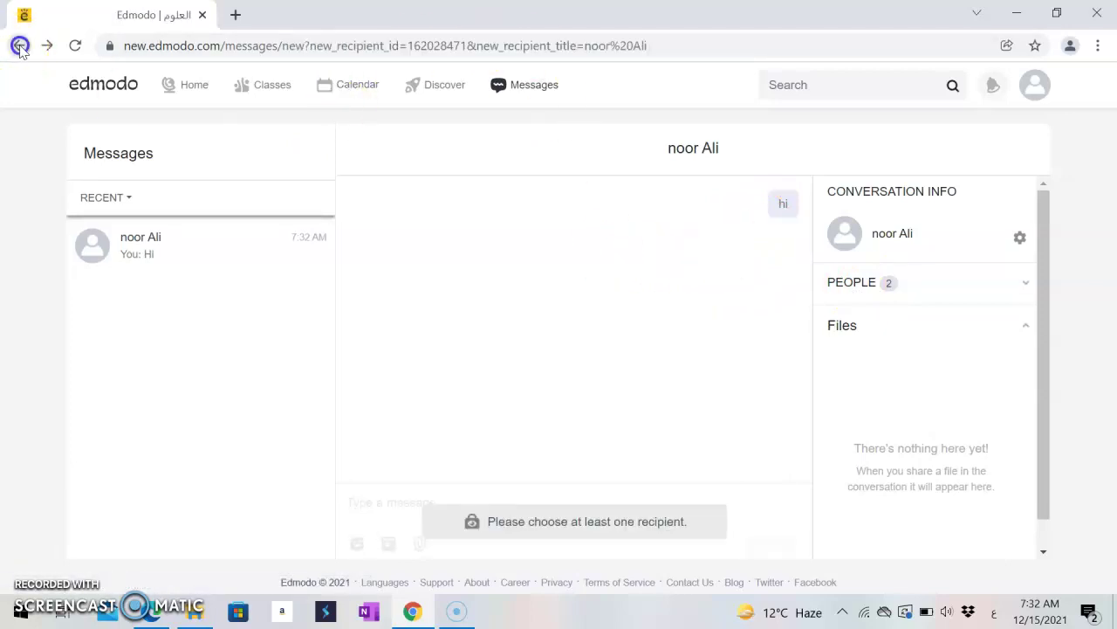
# Return to the member list of the class العلوم and view the student's progress page, including grade and badges
pyautogui.click(263, 83)
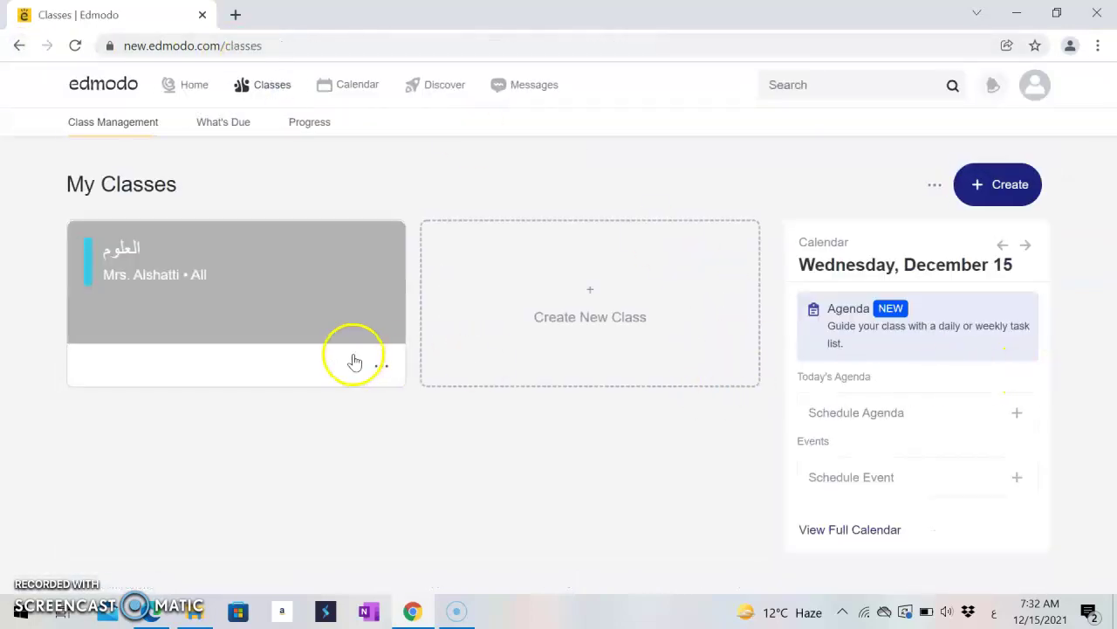
pyautogui.click(262, 274)
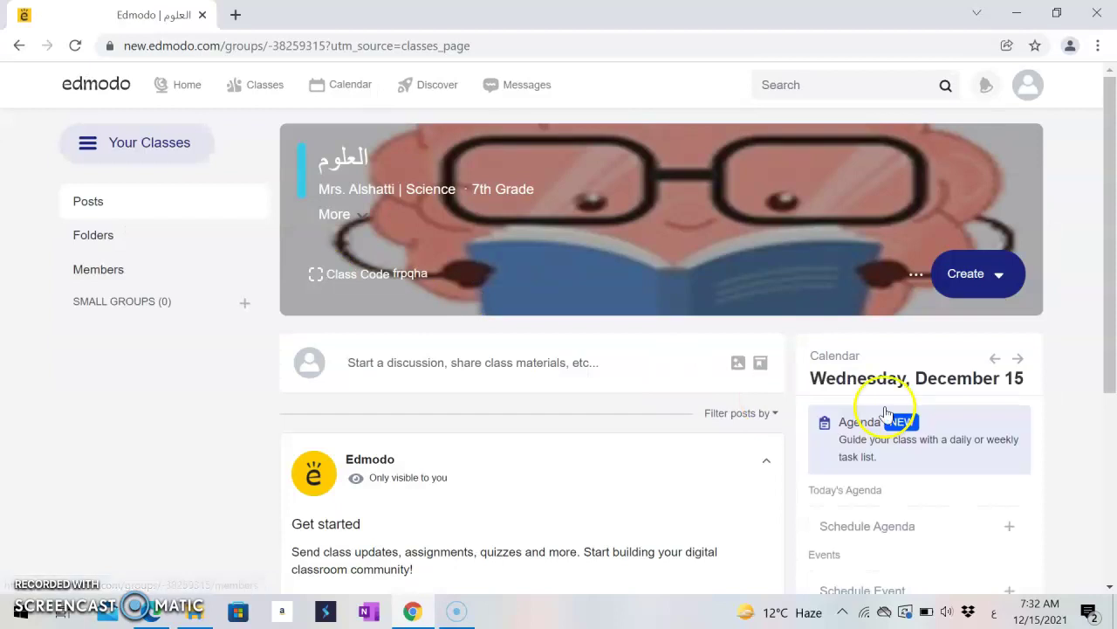
pyautogui.click(92, 271)
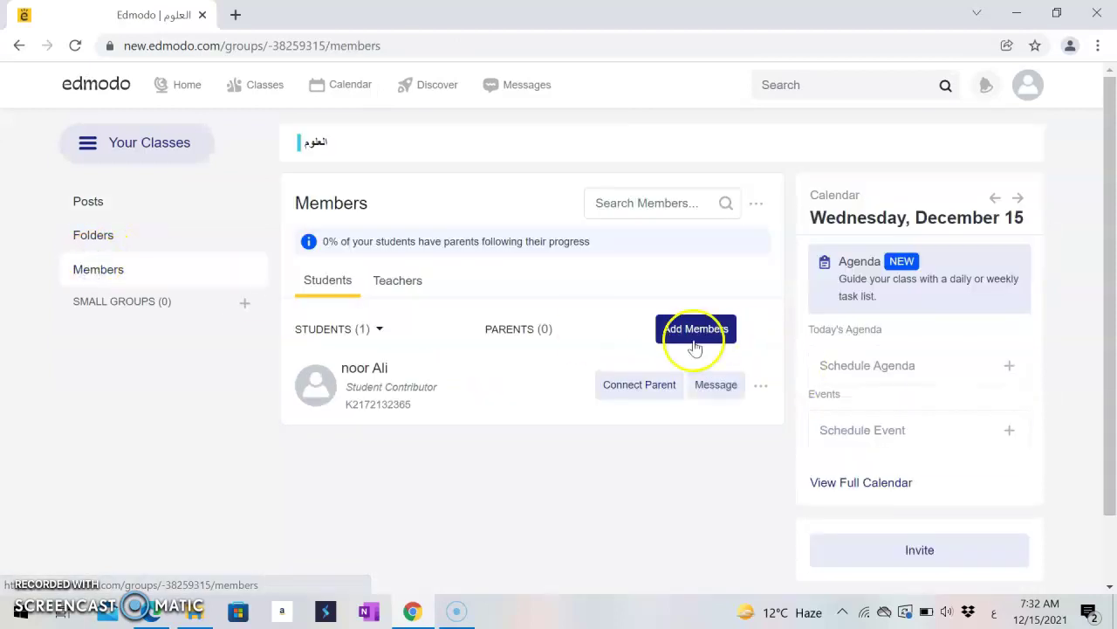
pyautogui.click(761, 386)
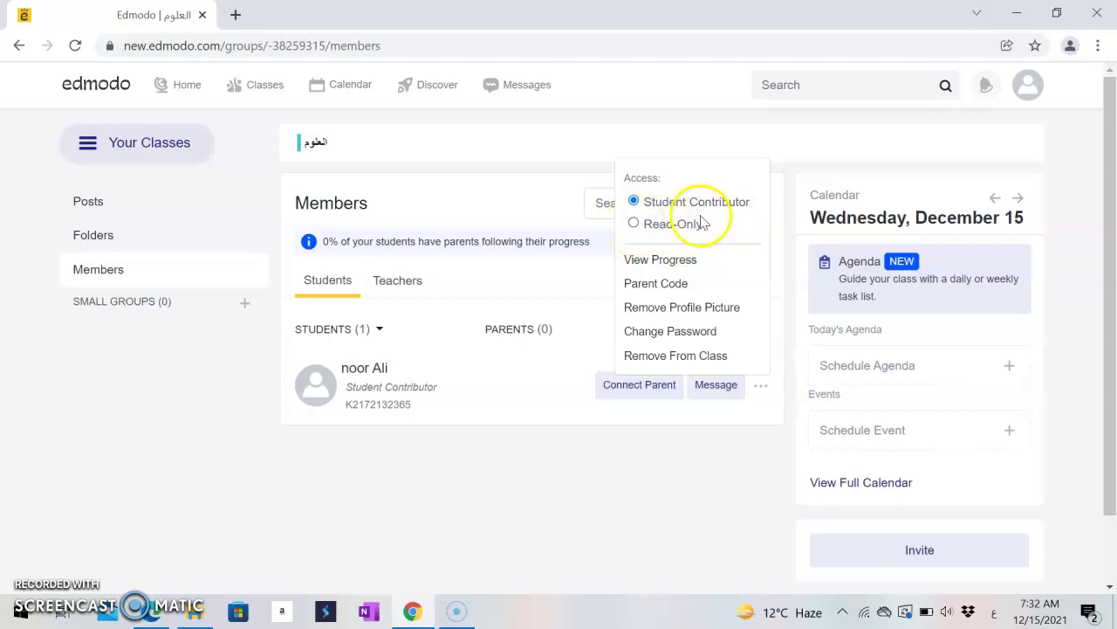
pyautogui.click(670, 268)
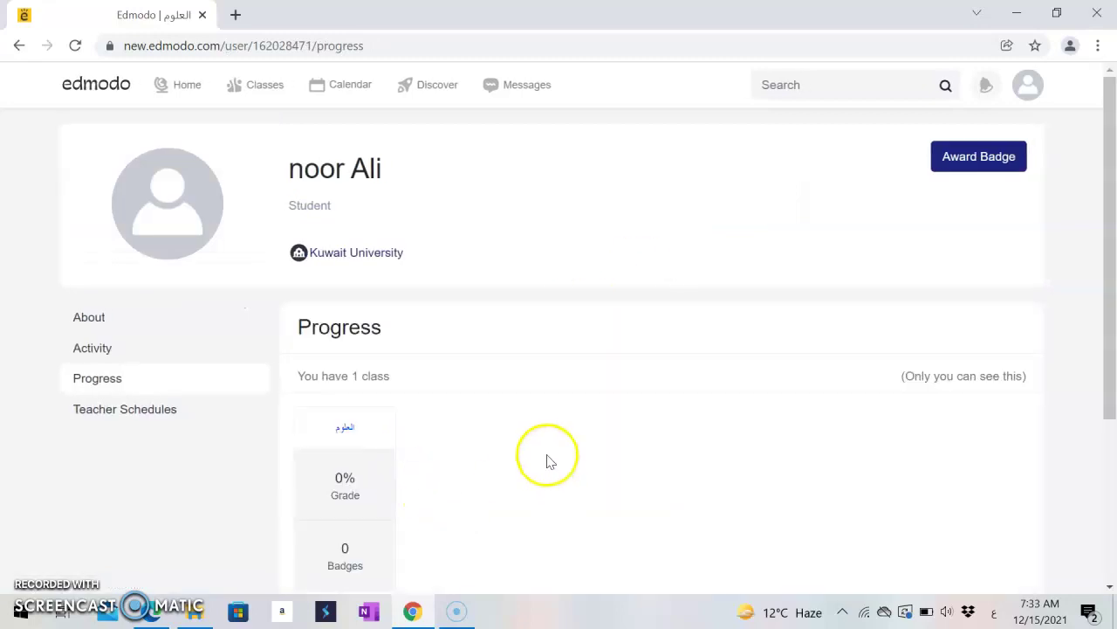
pyautogui.moveTo(1114, 283); pyautogui.dragTo(1112, 392)
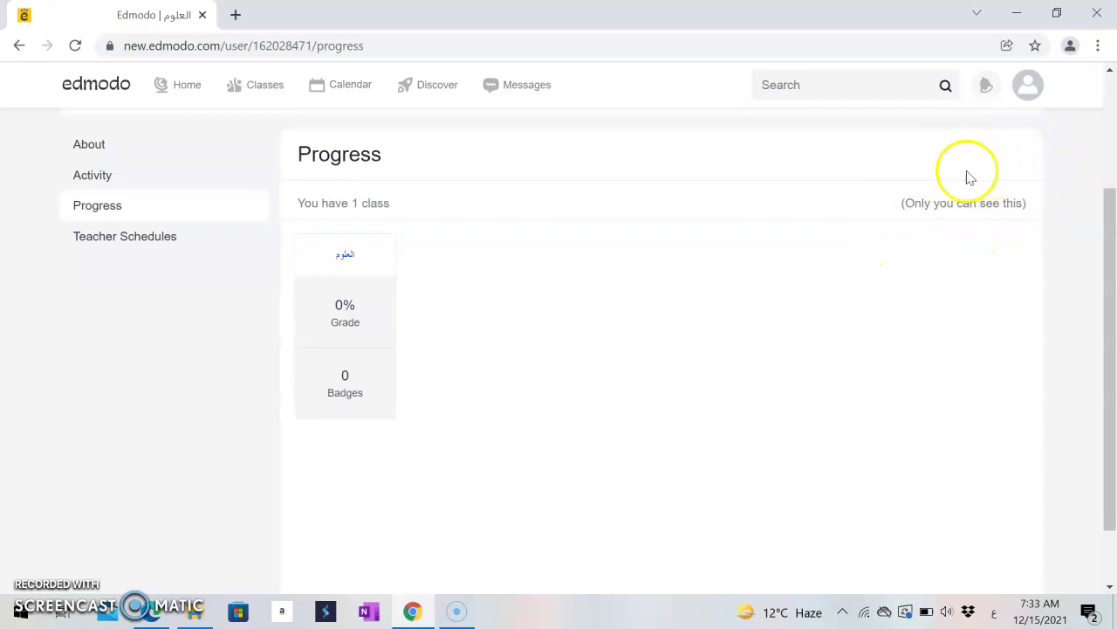
pyautogui.scroll(2, 1116, 271)
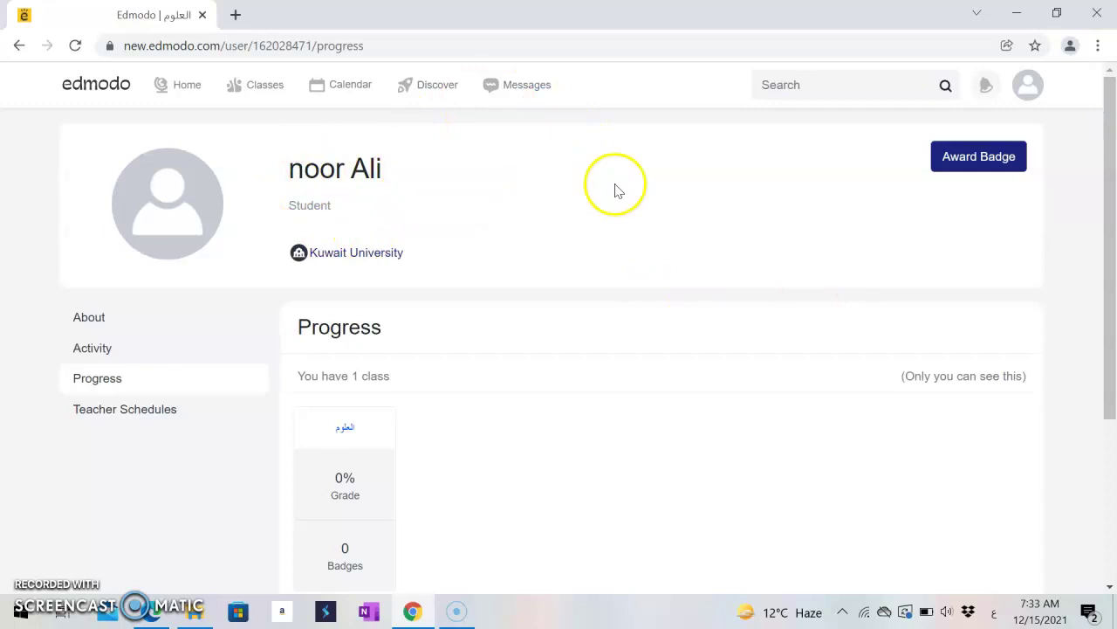
# Go back to the class members, examine the student's access, parent code, password and removal options, and close them
pyautogui.moveTo(220, 95)
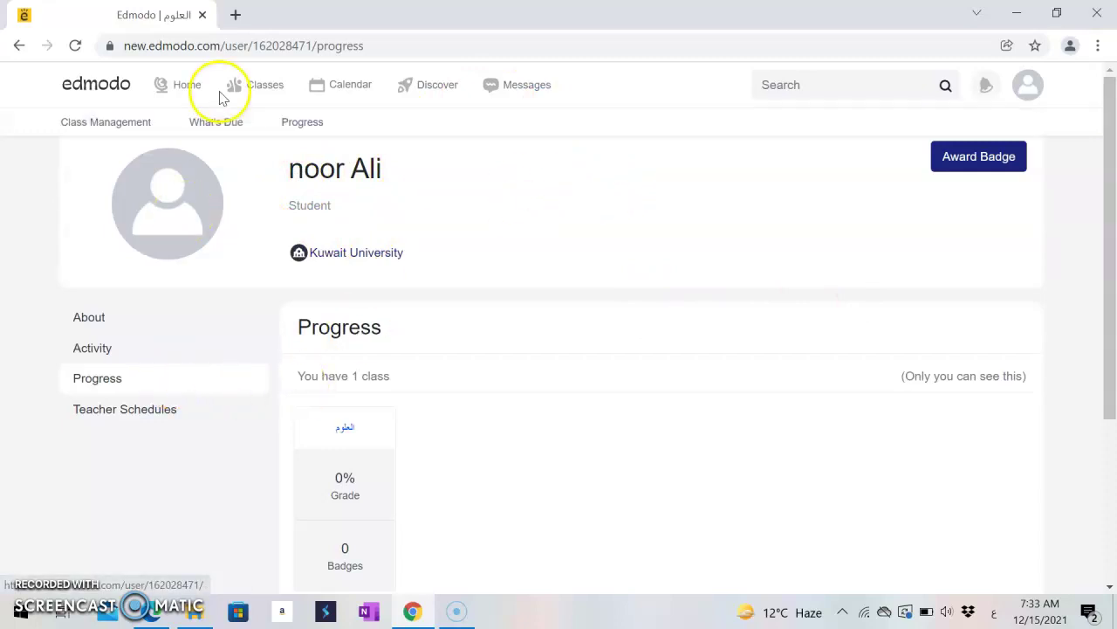
pyautogui.click(275, 96)
pyautogui.click(233, 292)
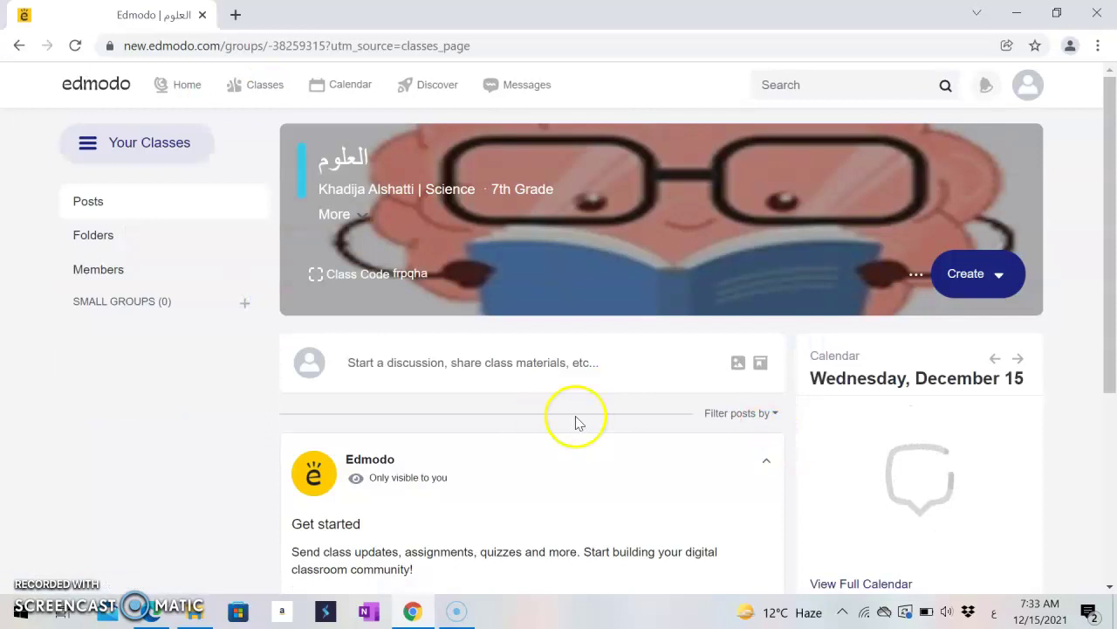
pyautogui.click(122, 271)
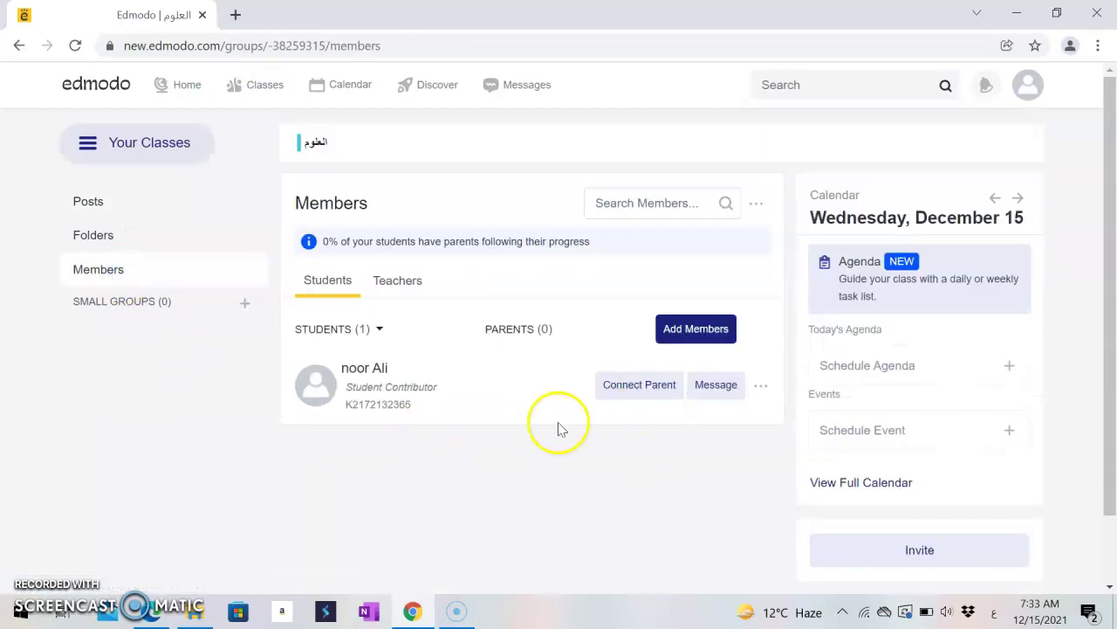
pyautogui.click(762, 385)
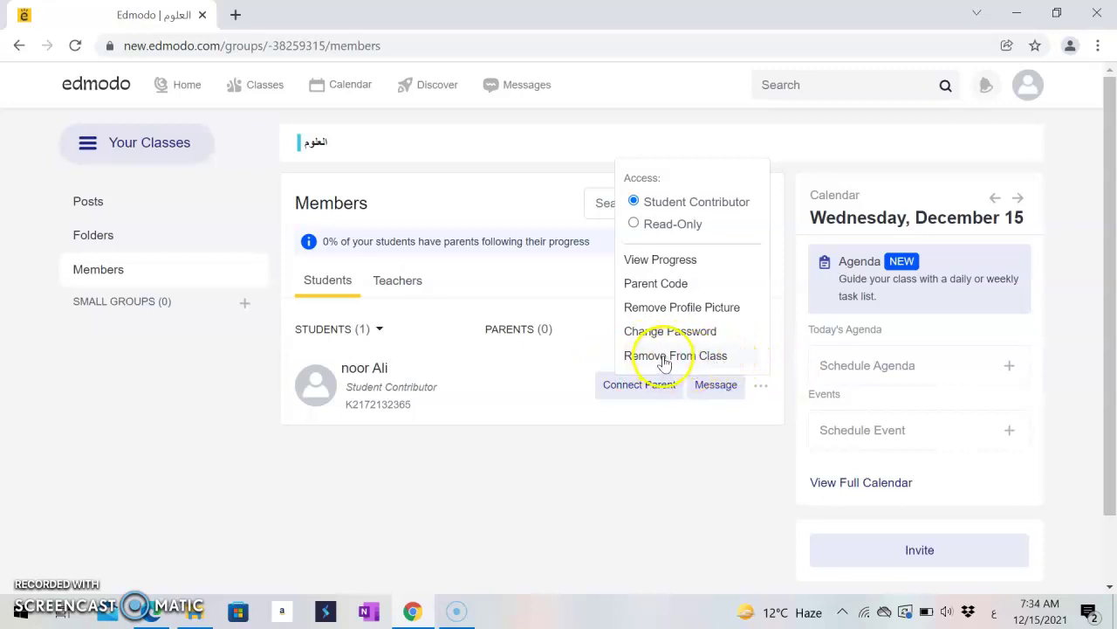
pyautogui.click(712, 431)
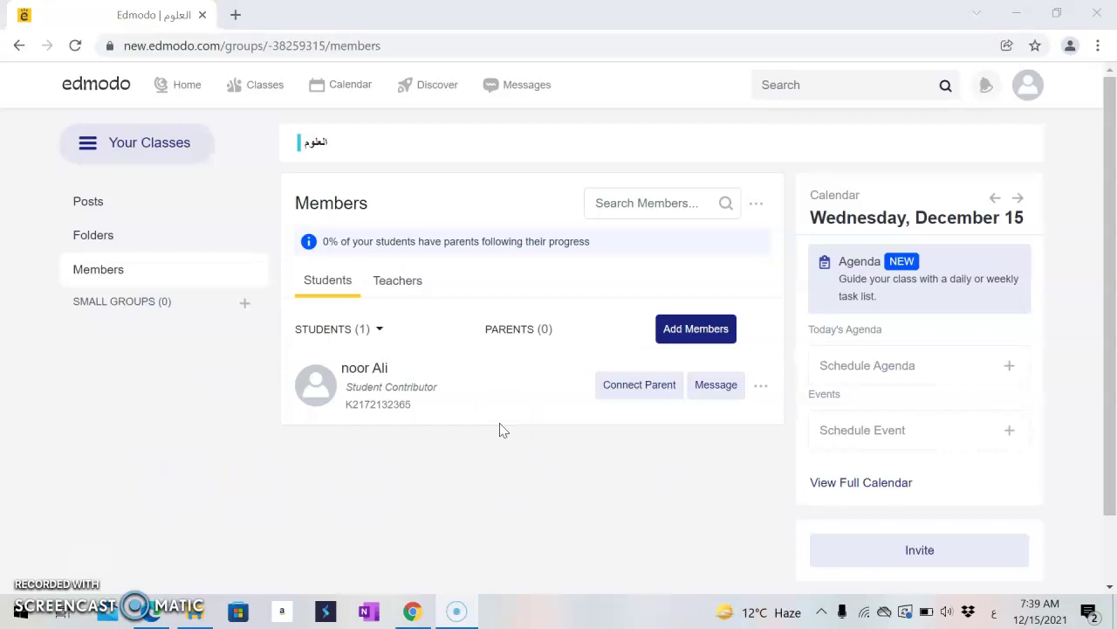
# Go to the posts of the class العلوم and start a new assignment for it
pyautogui.click(199, 283)
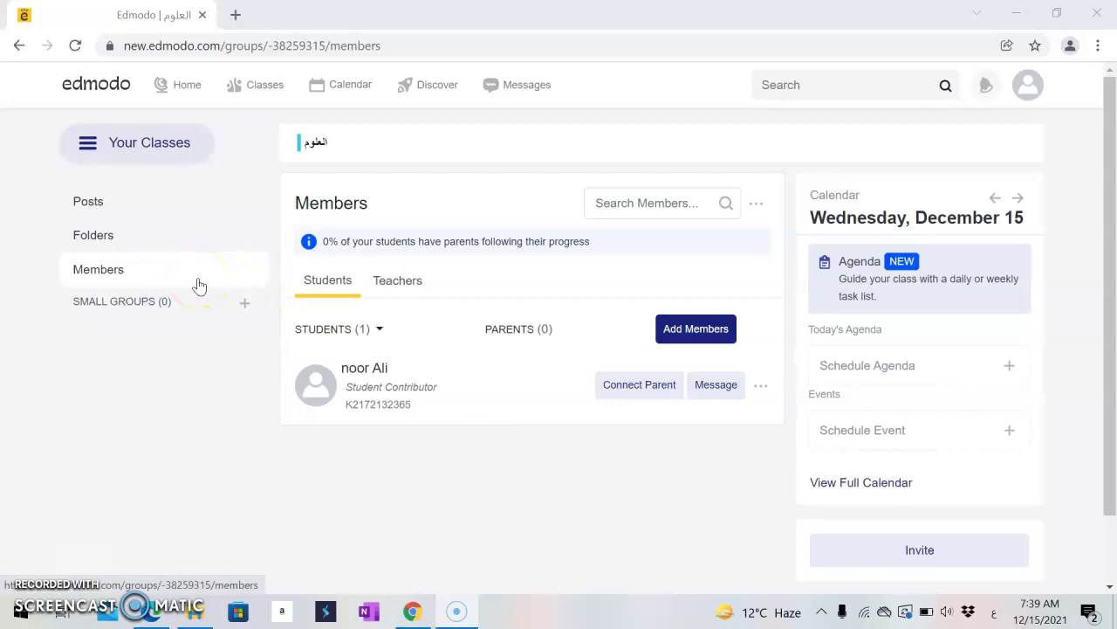
pyautogui.click(145, 214)
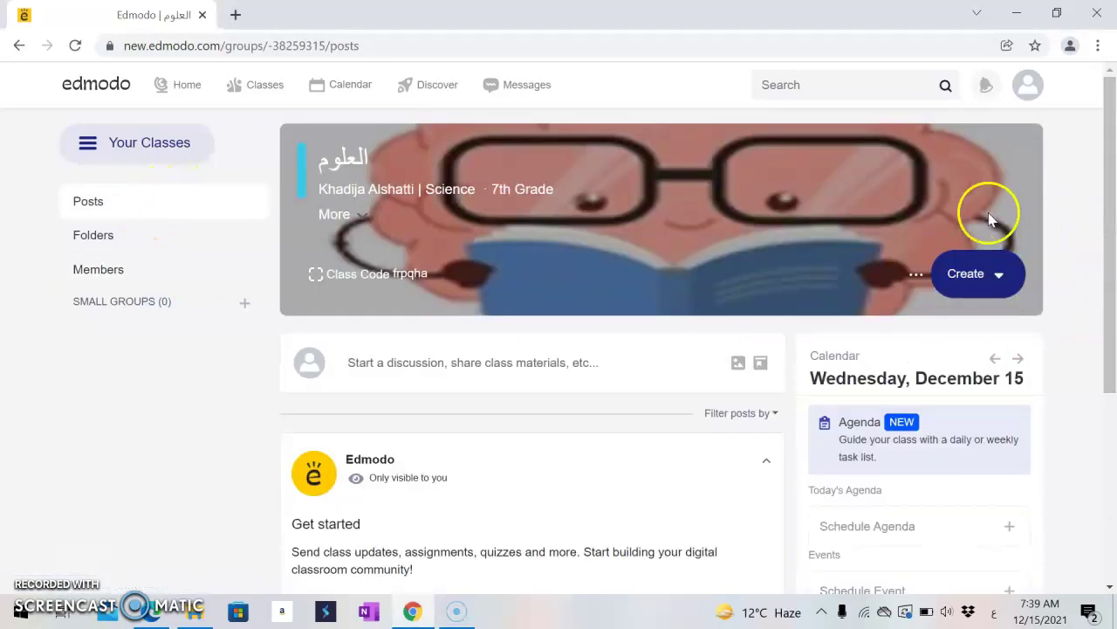
pyautogui.click(994, 290)
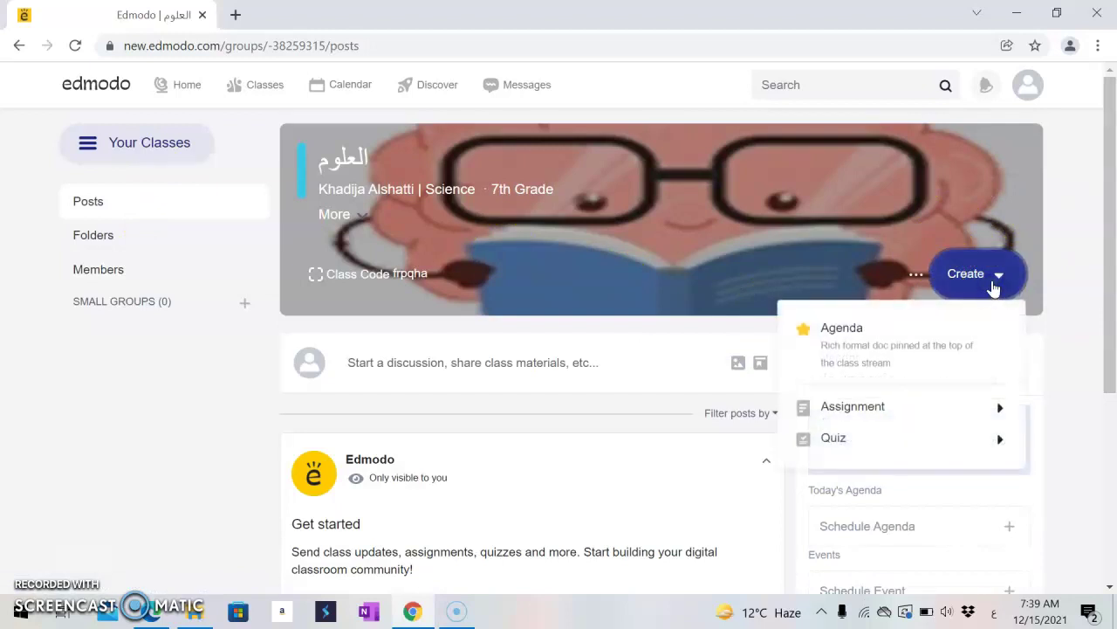
pyautogui.moveTo(841, 419)
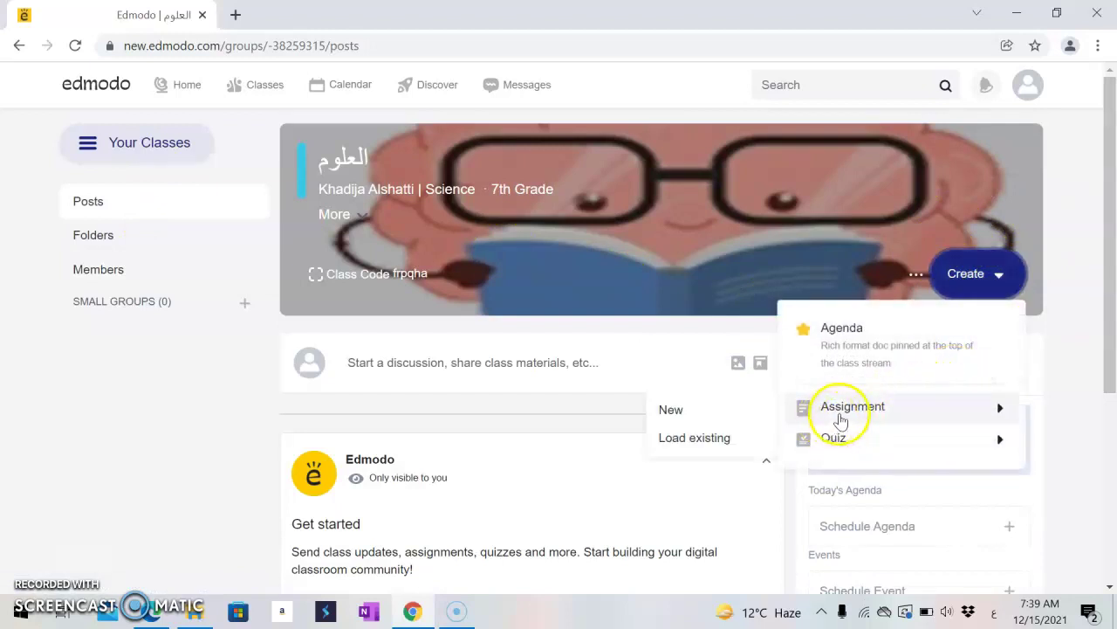
pyautogui.moveTo(856, 452)
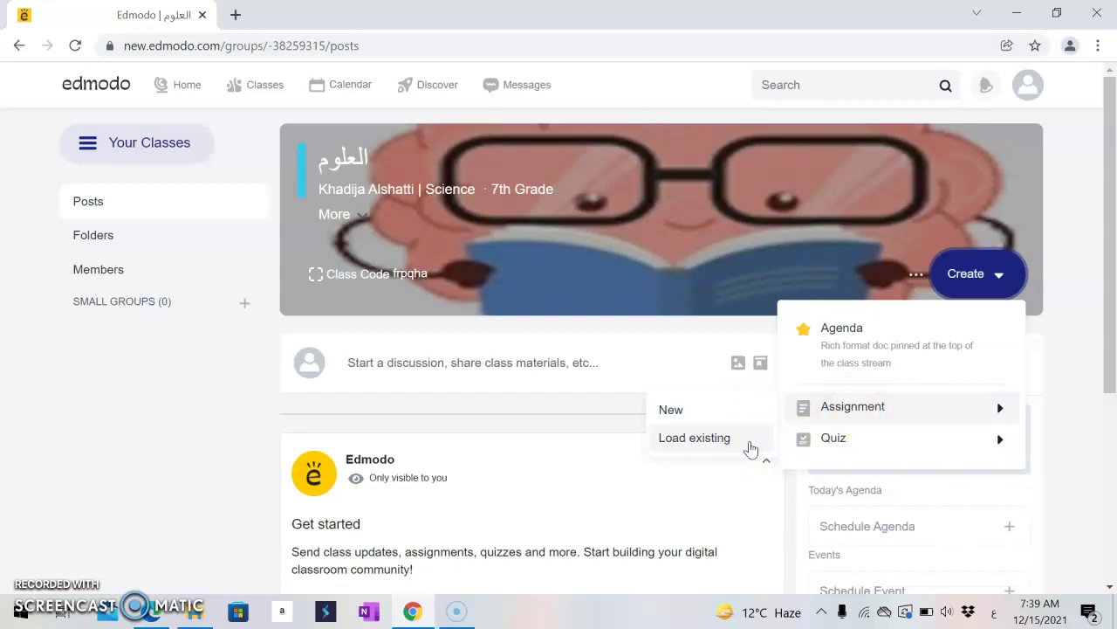
pyautogui.click(747, 416)
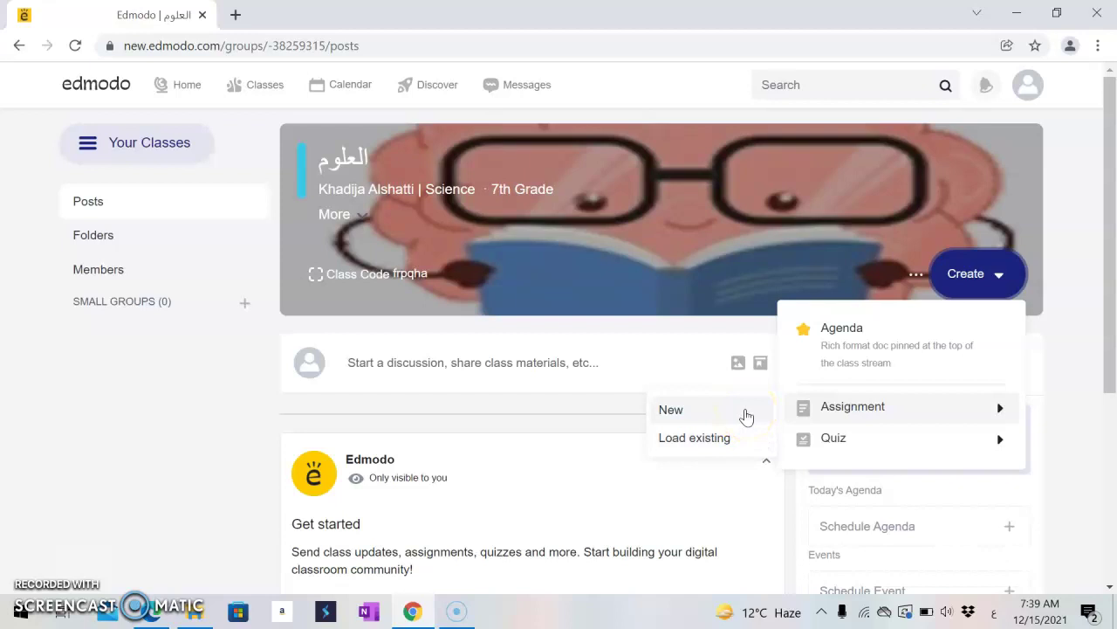
pyautogui.click(739, 416)
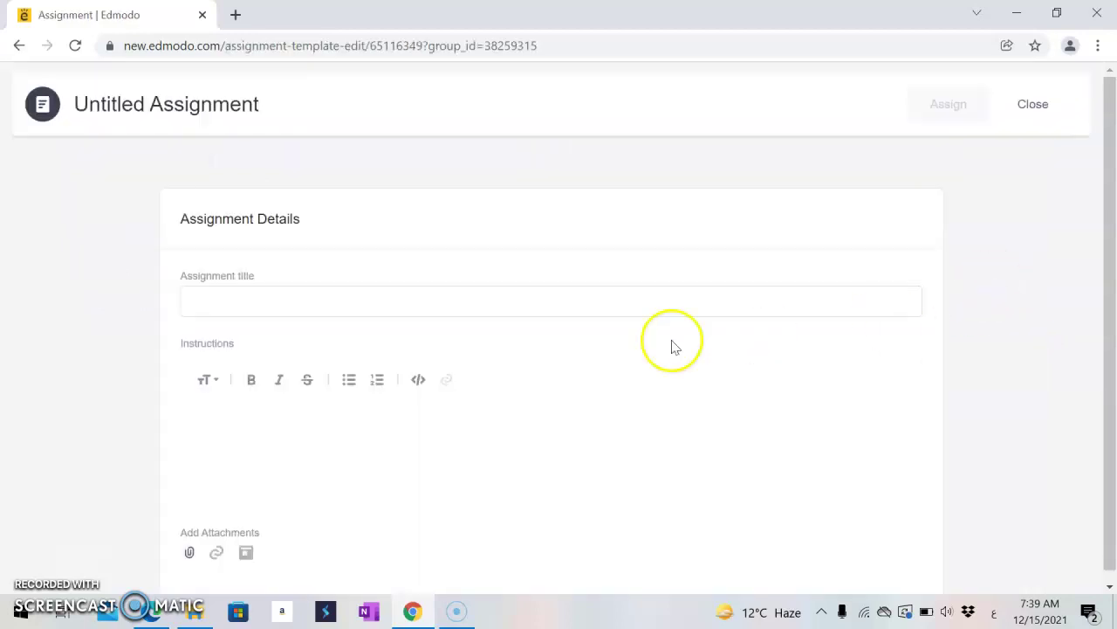
# Title the new assignment "التكليف الاول"
pyautogui.scroll(-1, 1097, 213)
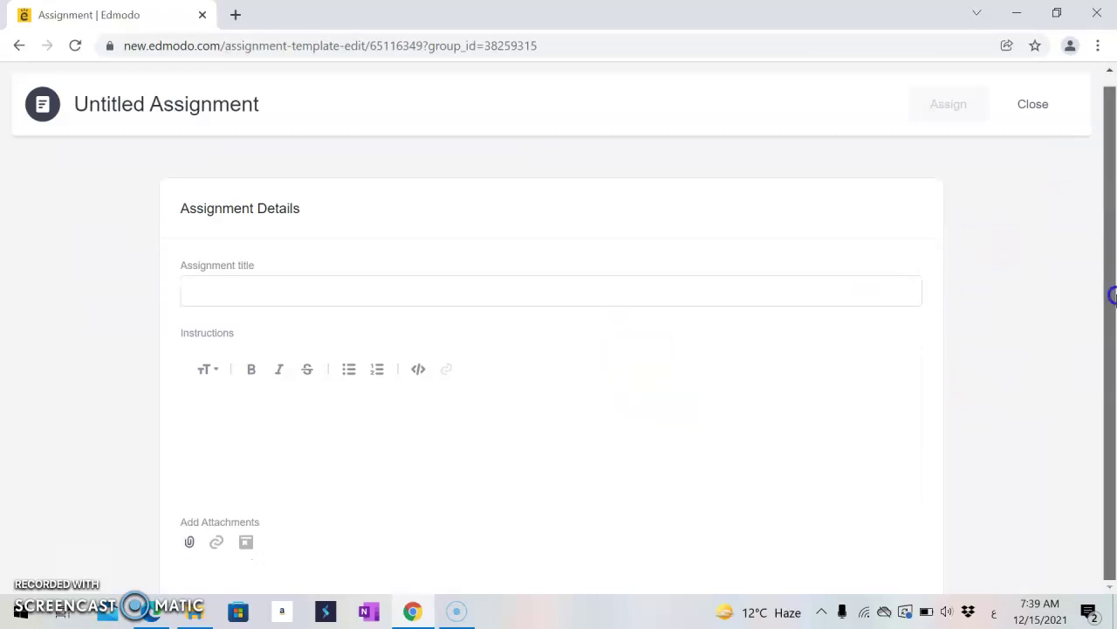
pyautogui.click(697, 282)
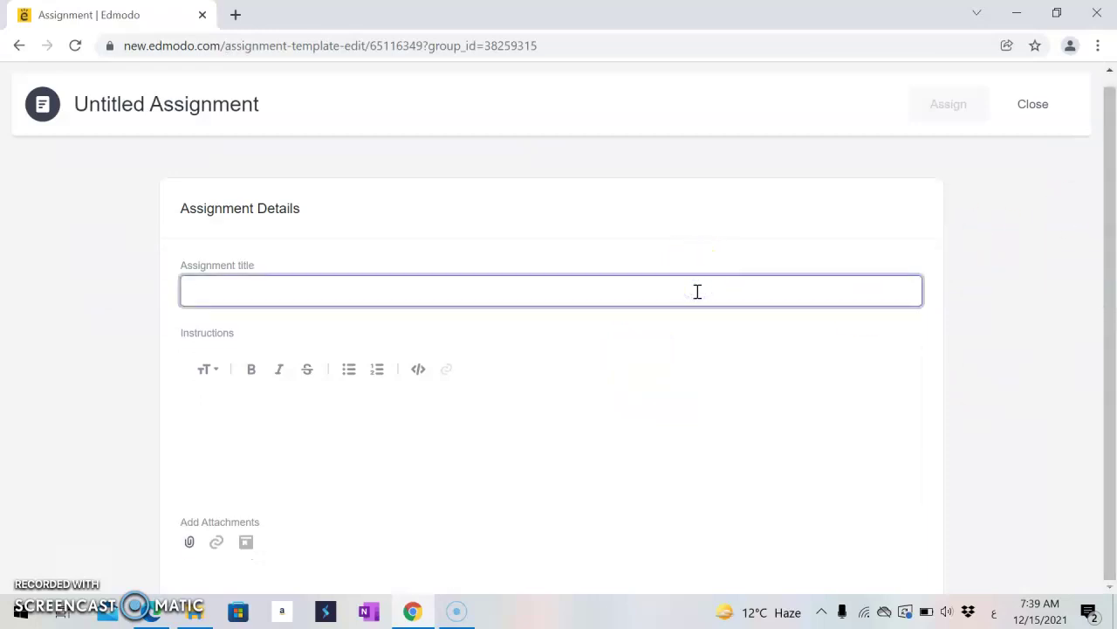
pyautogui.click(696, 285)
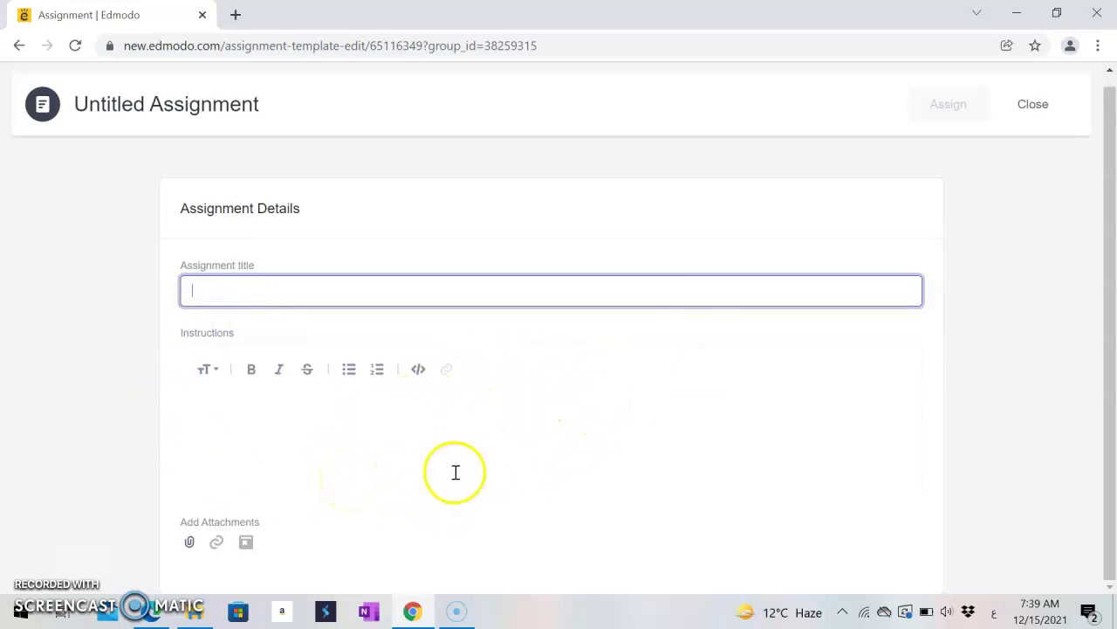
pyautogui.click(538, 281)
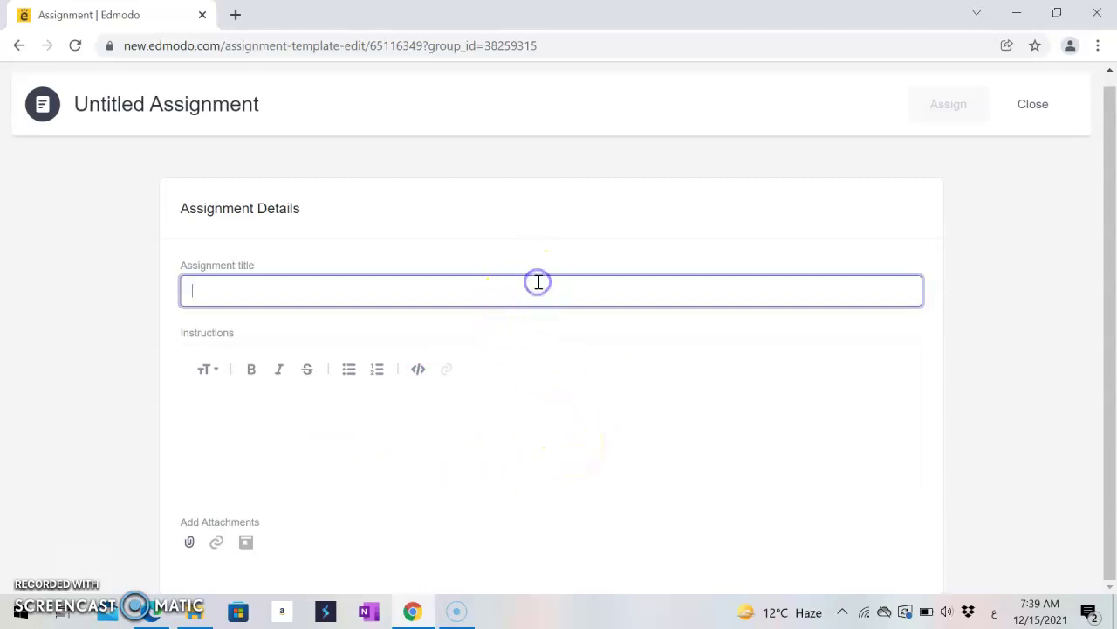
pyautogui.write('hg')
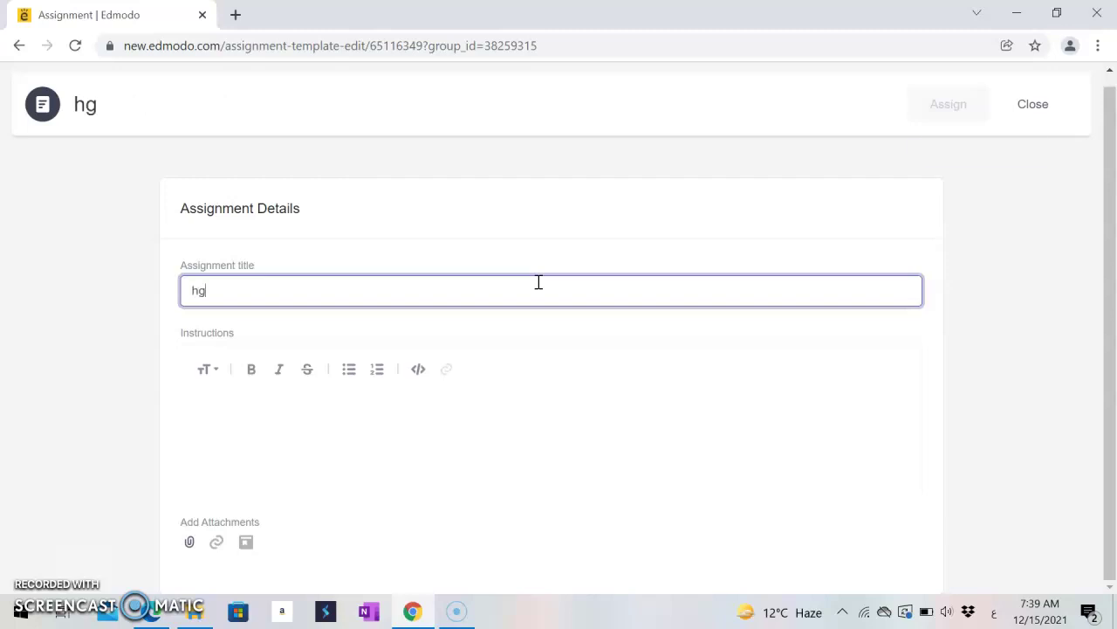
pyautogui.press('BackSpace')
pyautogui.press('BackSpace')
pyautogui.write('h')
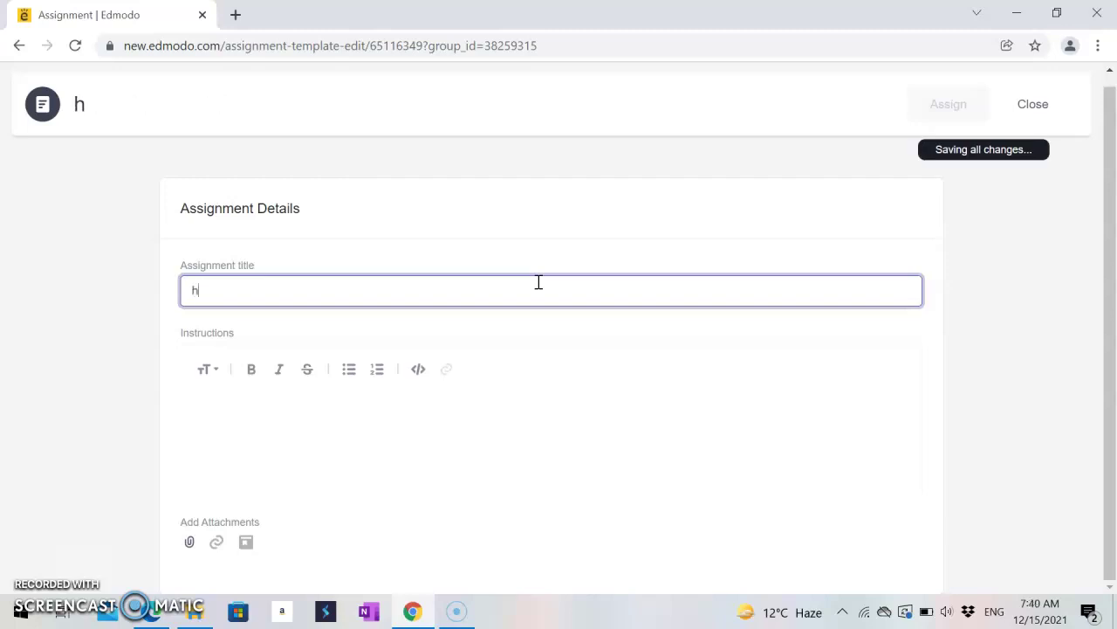
pyautogui.write('g')
pyautogui.press('BackSpace')
pyautogui.press('BackSpace')
pyautogui.write('التكليف الاول')
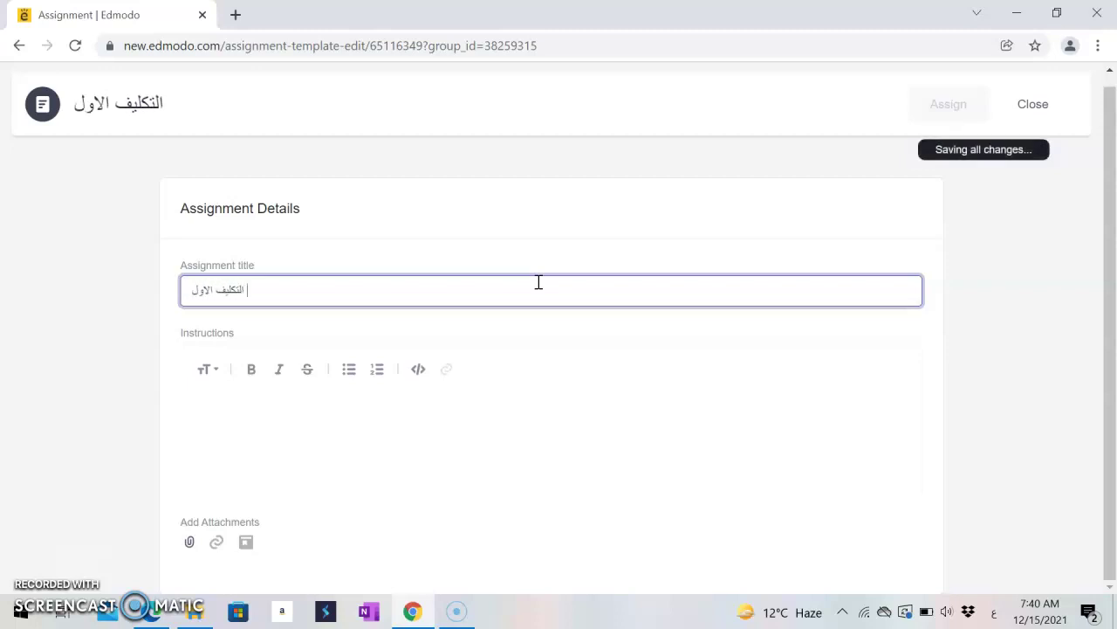
# Enter "حل مراجعة الدرس الاول" as the assignment's instructions
pyautogui.click(355, 416)
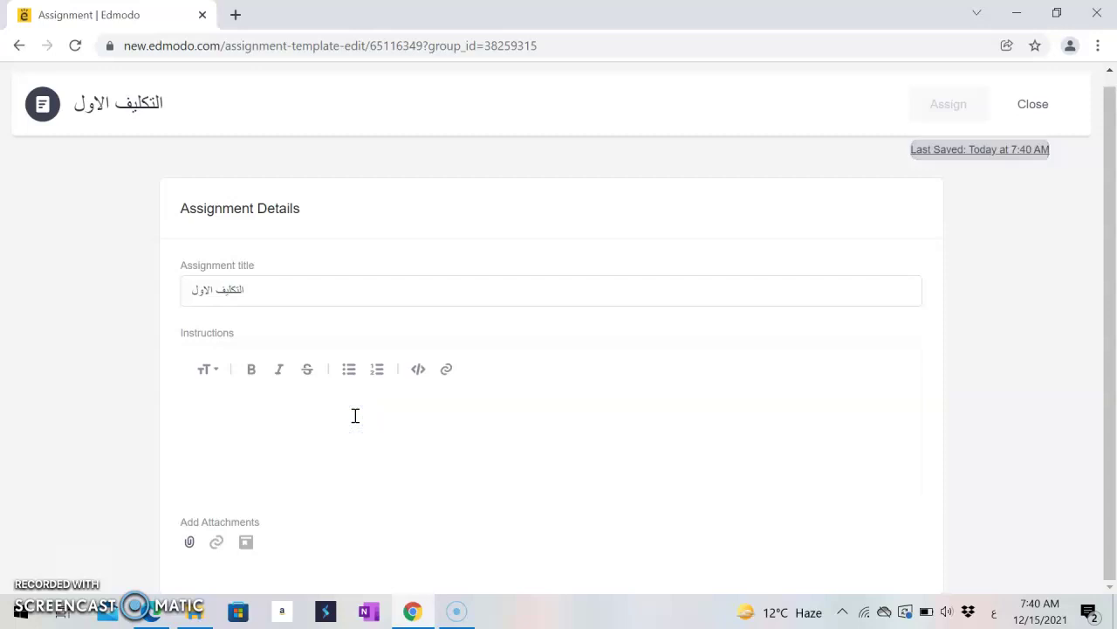
pyautogui.write('ح')
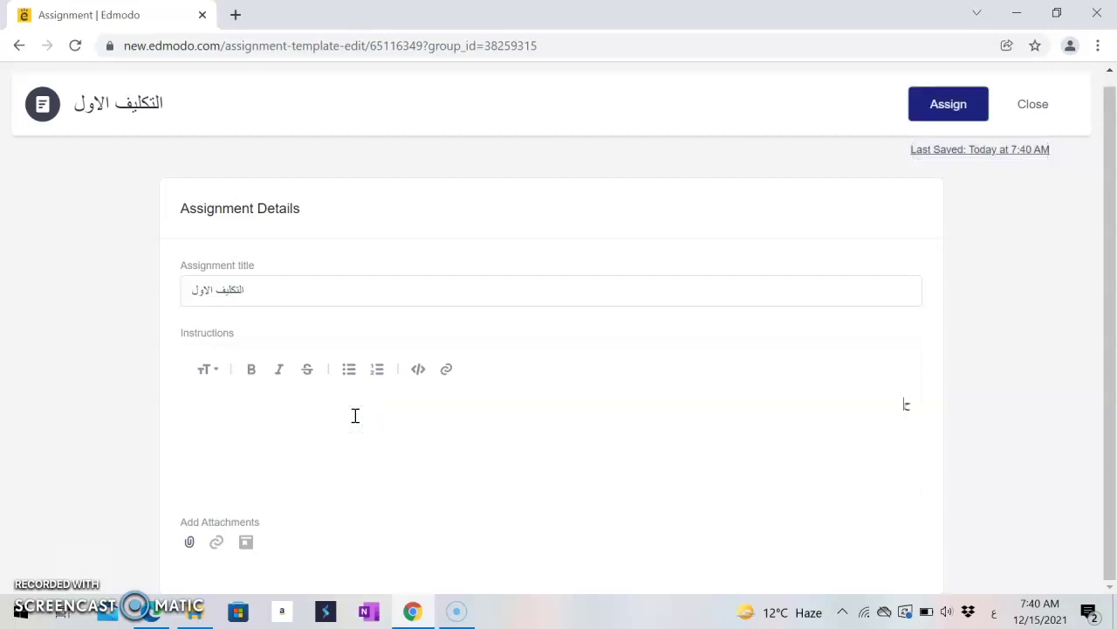
pyautogui.write('ل مراجعة الدرس الاول')
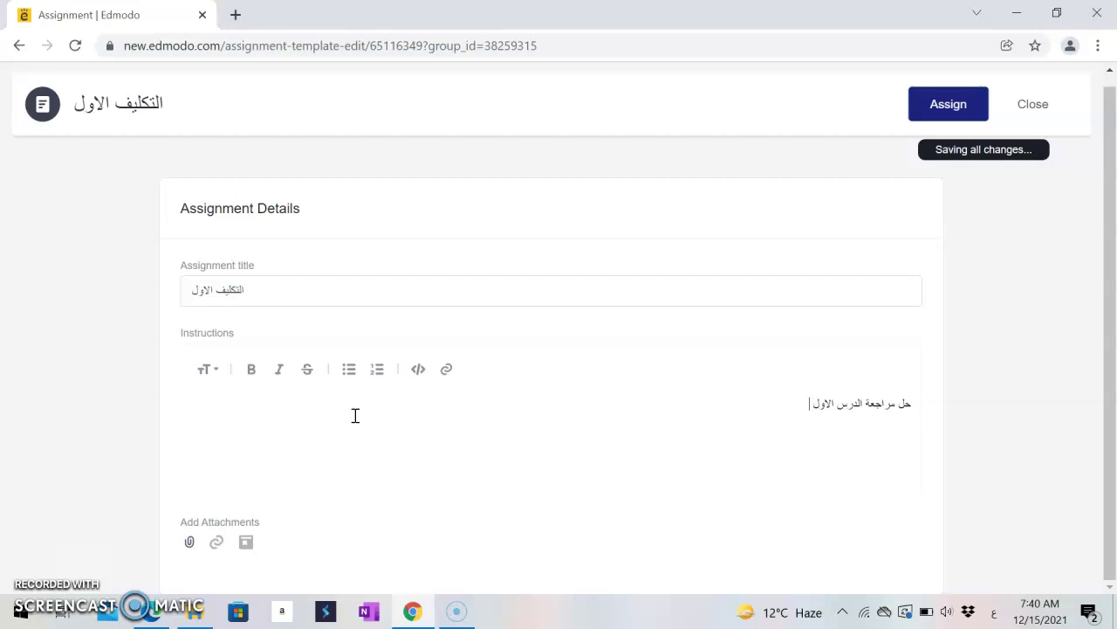
pyautogui.click(392, 481)
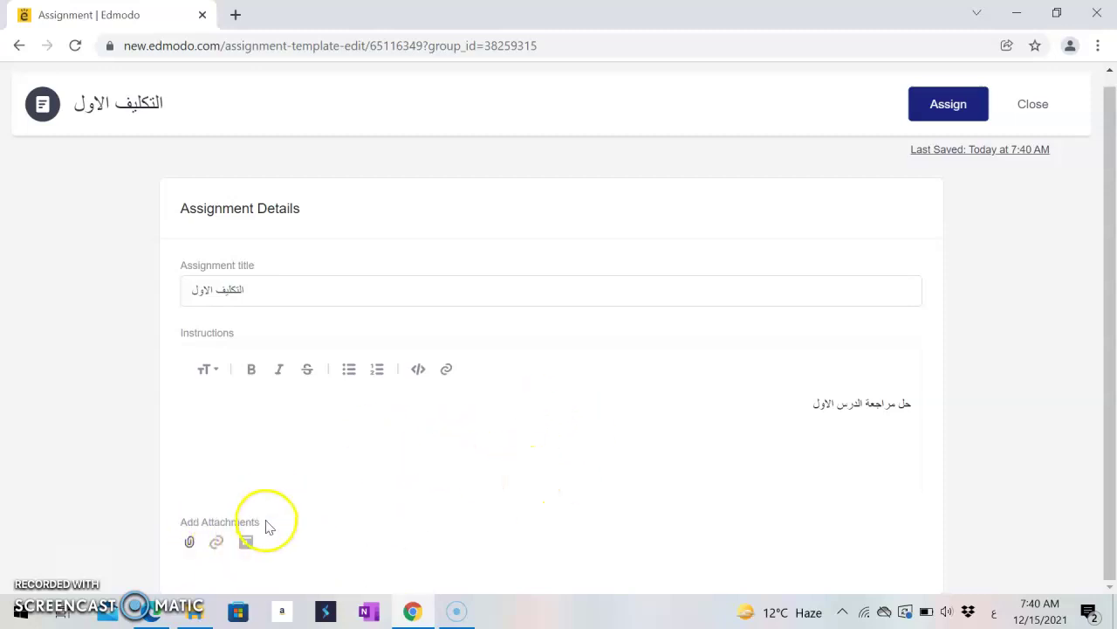
# Examine the library files available as attachments for the assignment and close the library without attaching anything
pyautogui.click(247, 545)
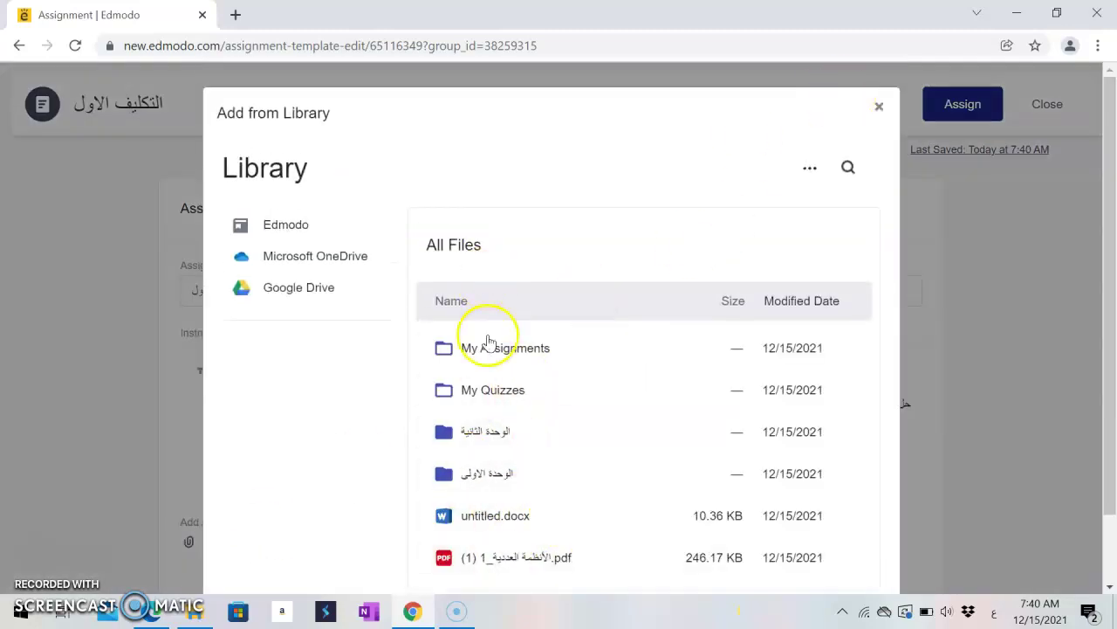
pyautogui.click(878, 109)
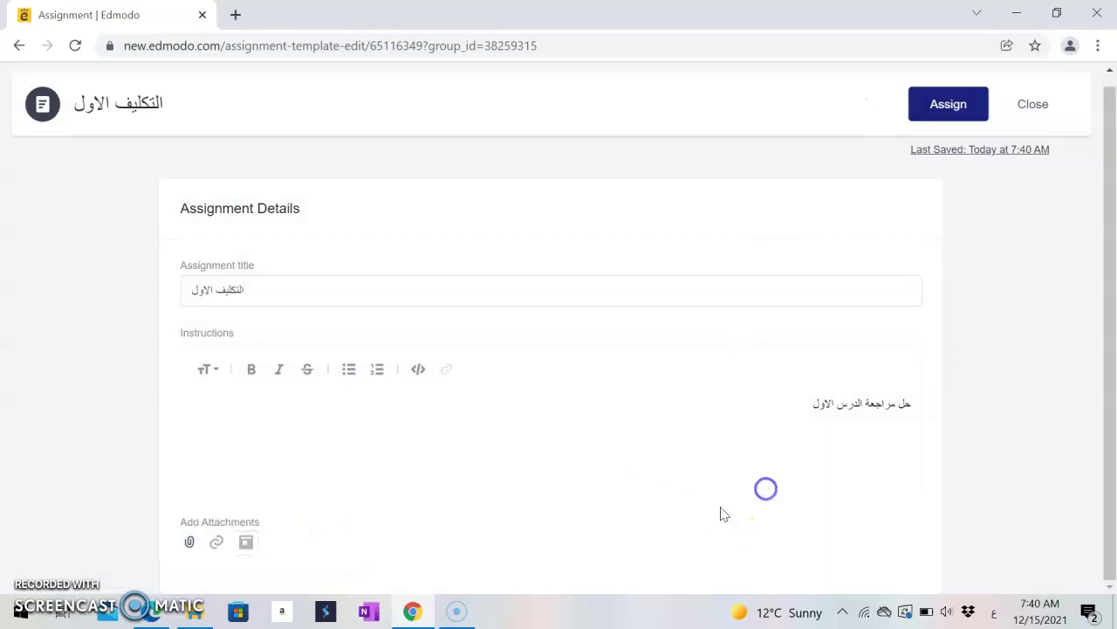
pyautogui.click(1103, 413)
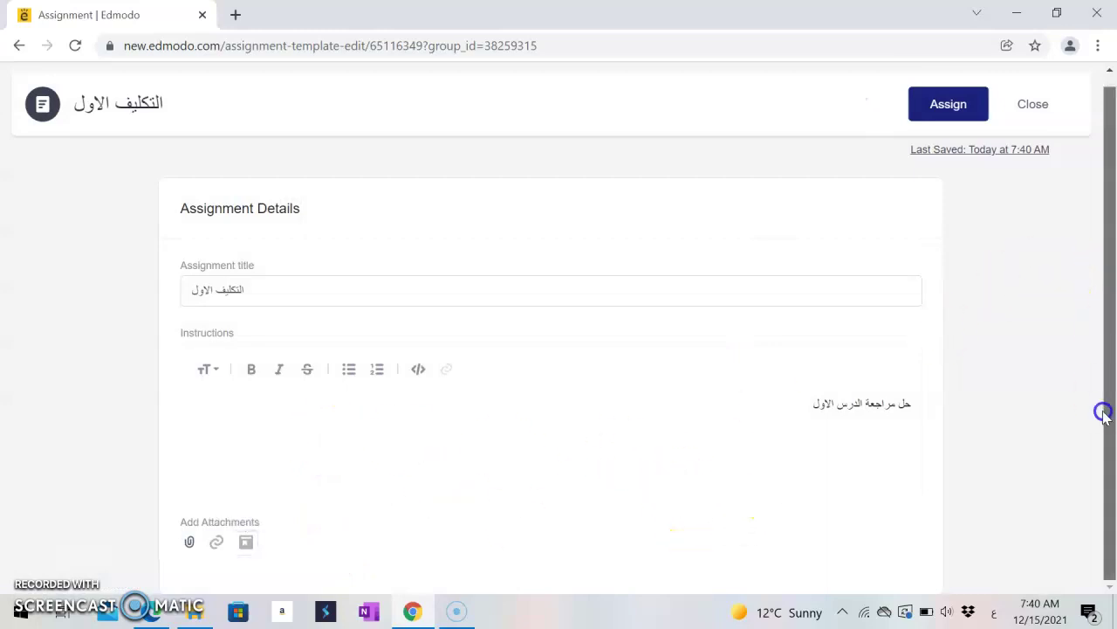
# Assign التكليف الاول to the class العلوم with due date 12/17/2021, locked after the due date
pyautogui.click(944, 106)
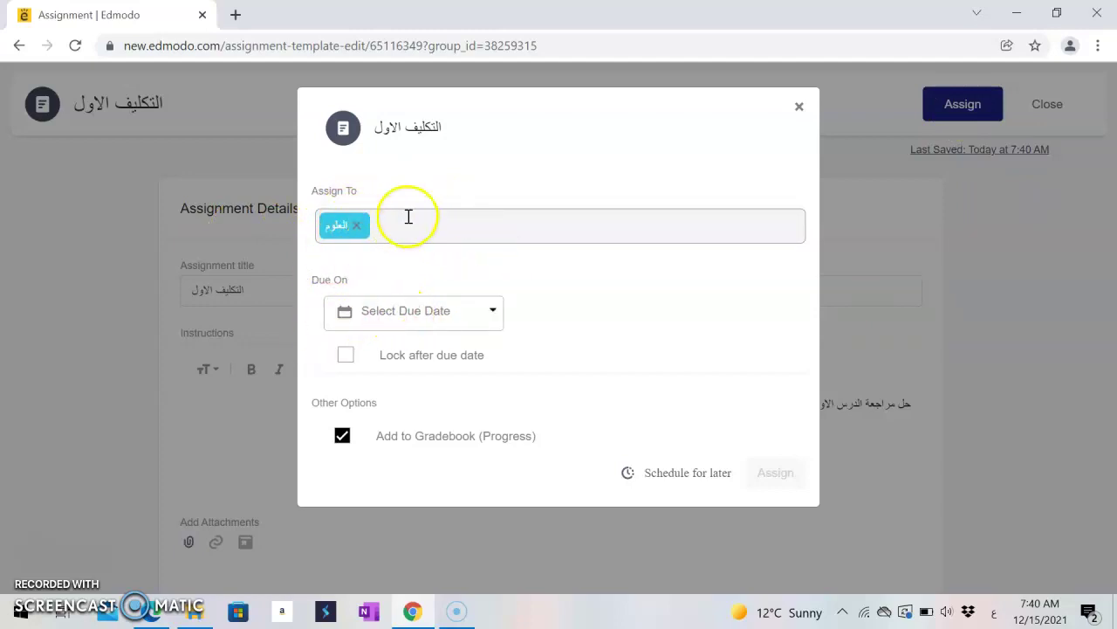
pyautogui.click(384, 319)
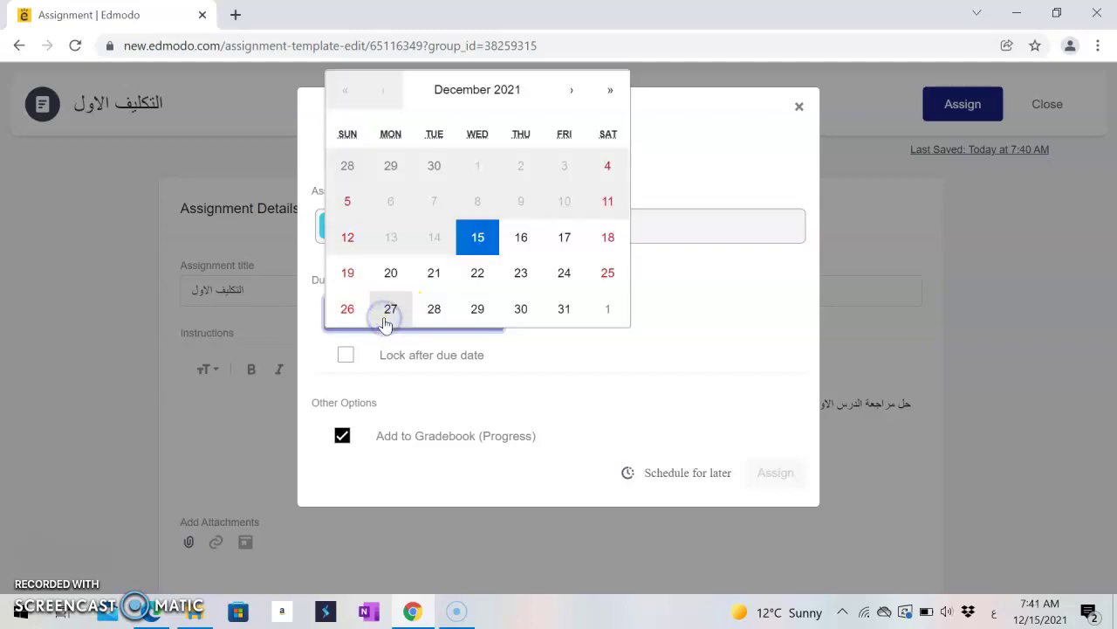
pyautogui.click(580, 248)
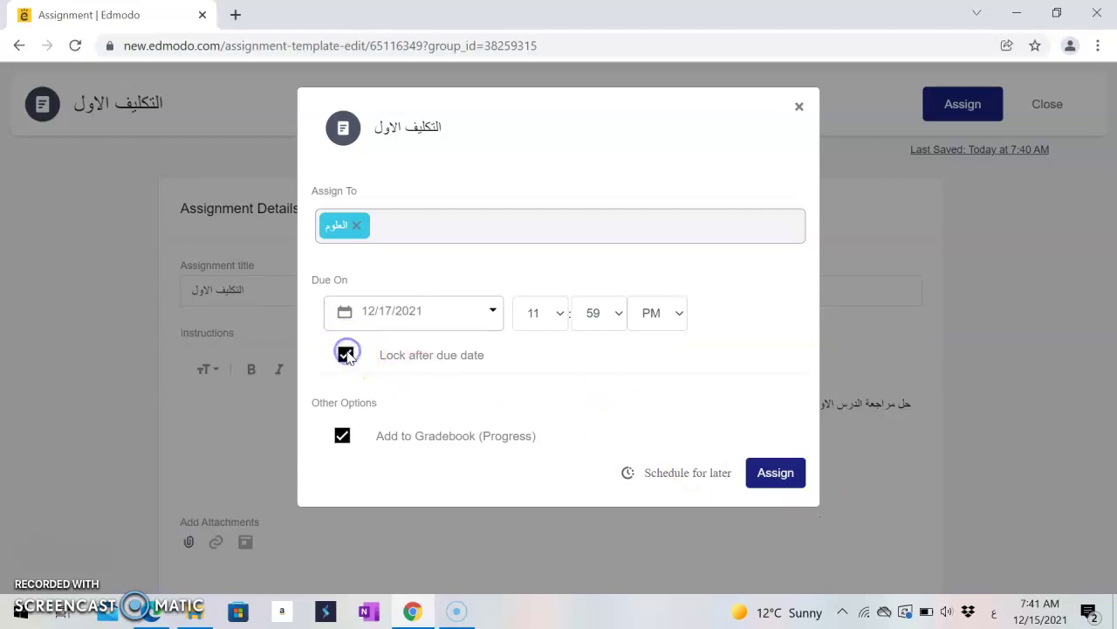
pyautogui.click(785, 479)
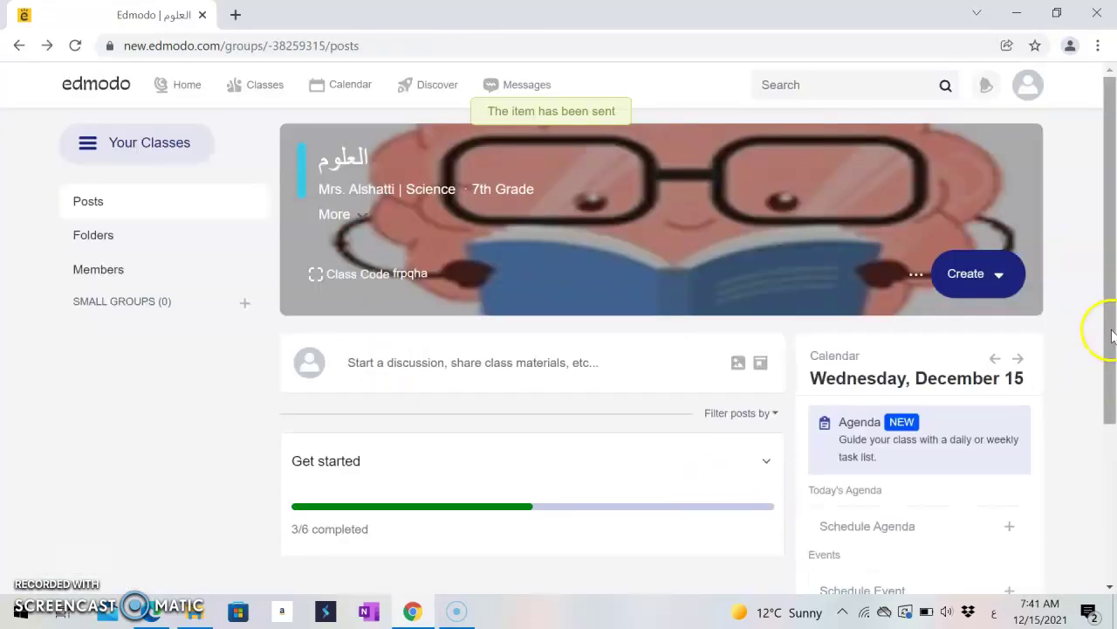
# Find the posted assignment in the class stream, view its submissions and grading overview, and return to the class posts
pyautogui.moveTo(1106, 316); pyautogui.dragTo(1107, 438)
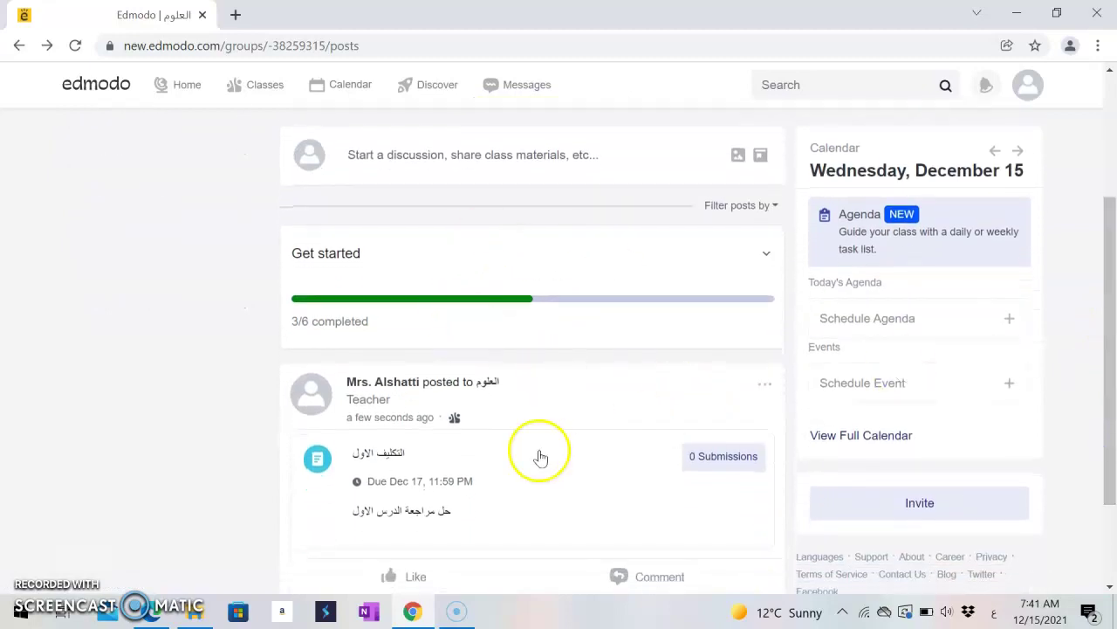
pyautogui.moveTo(1113, 313); pyautogui.dragTo(1111, 388)
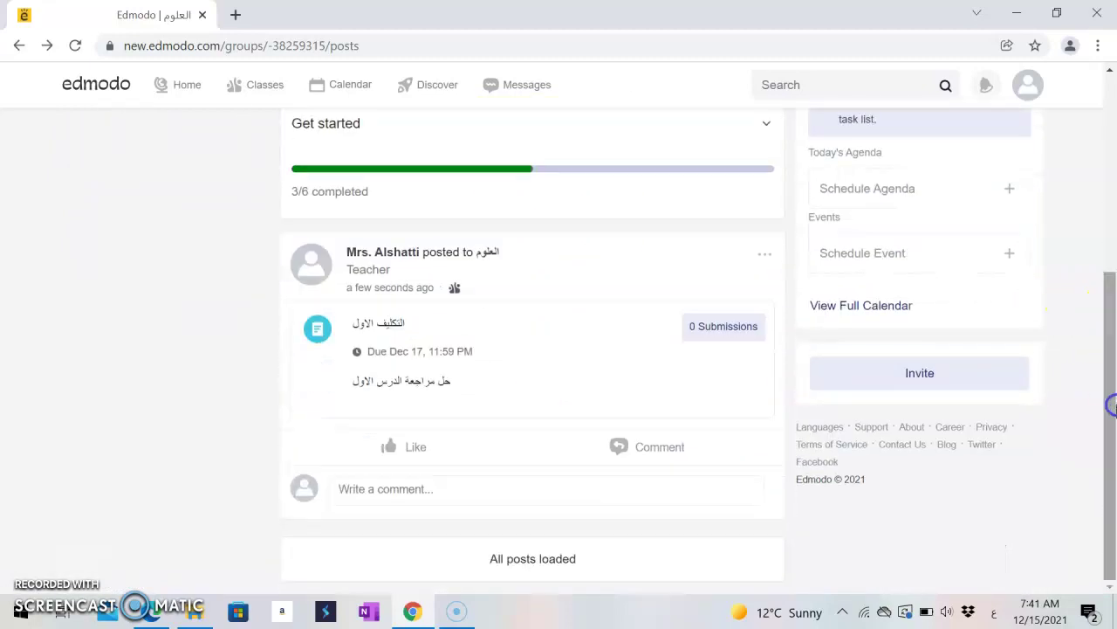
pyautogui.click(737, 330)
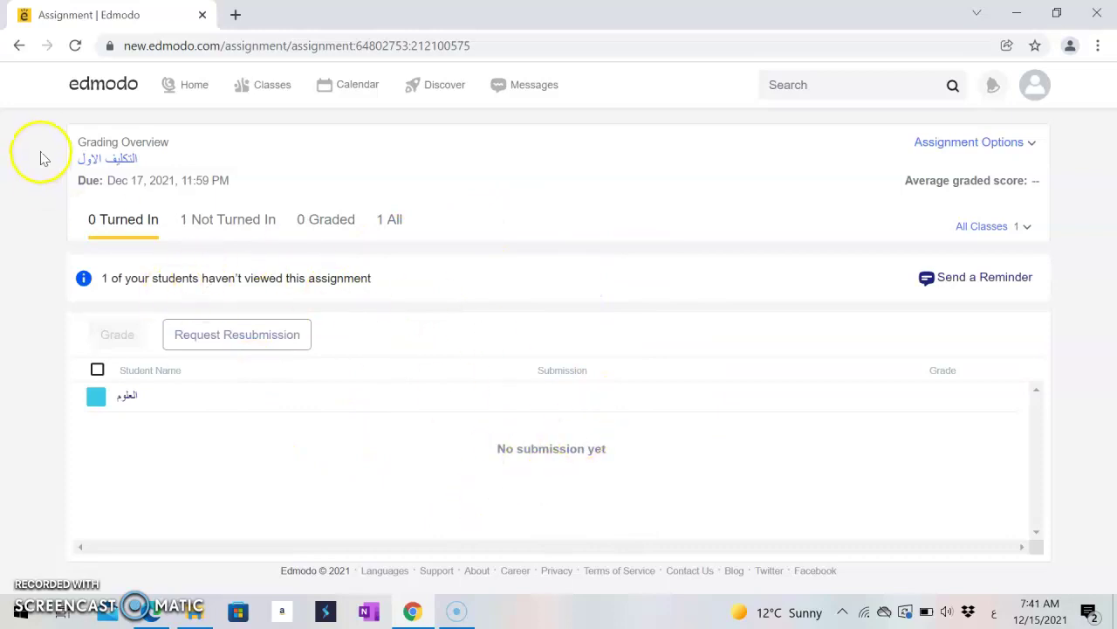
pyautogui.click(19, 45)
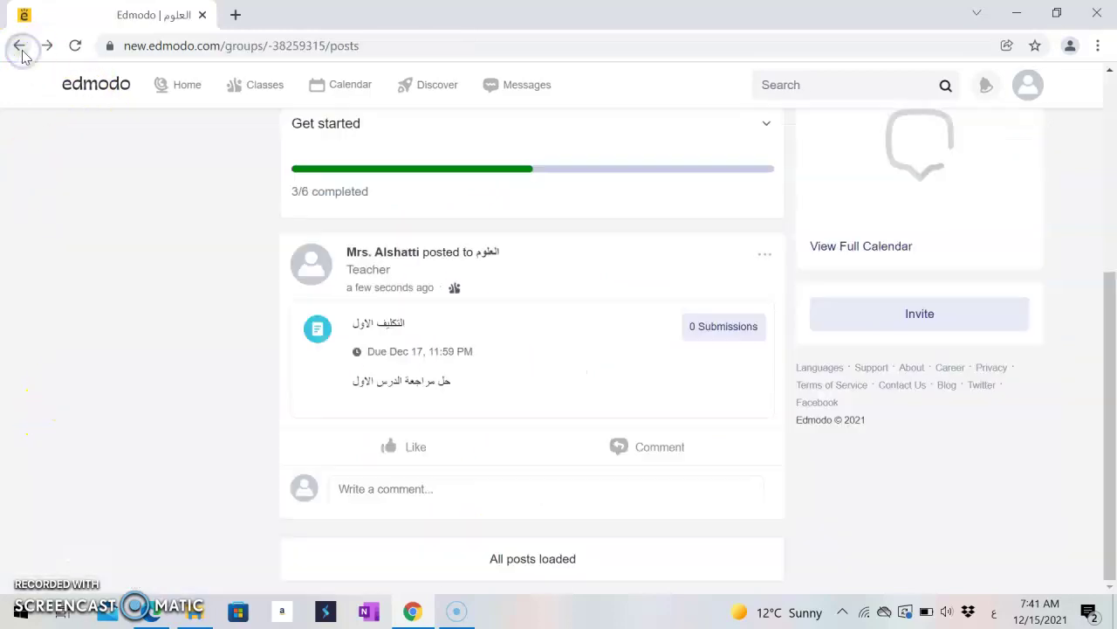